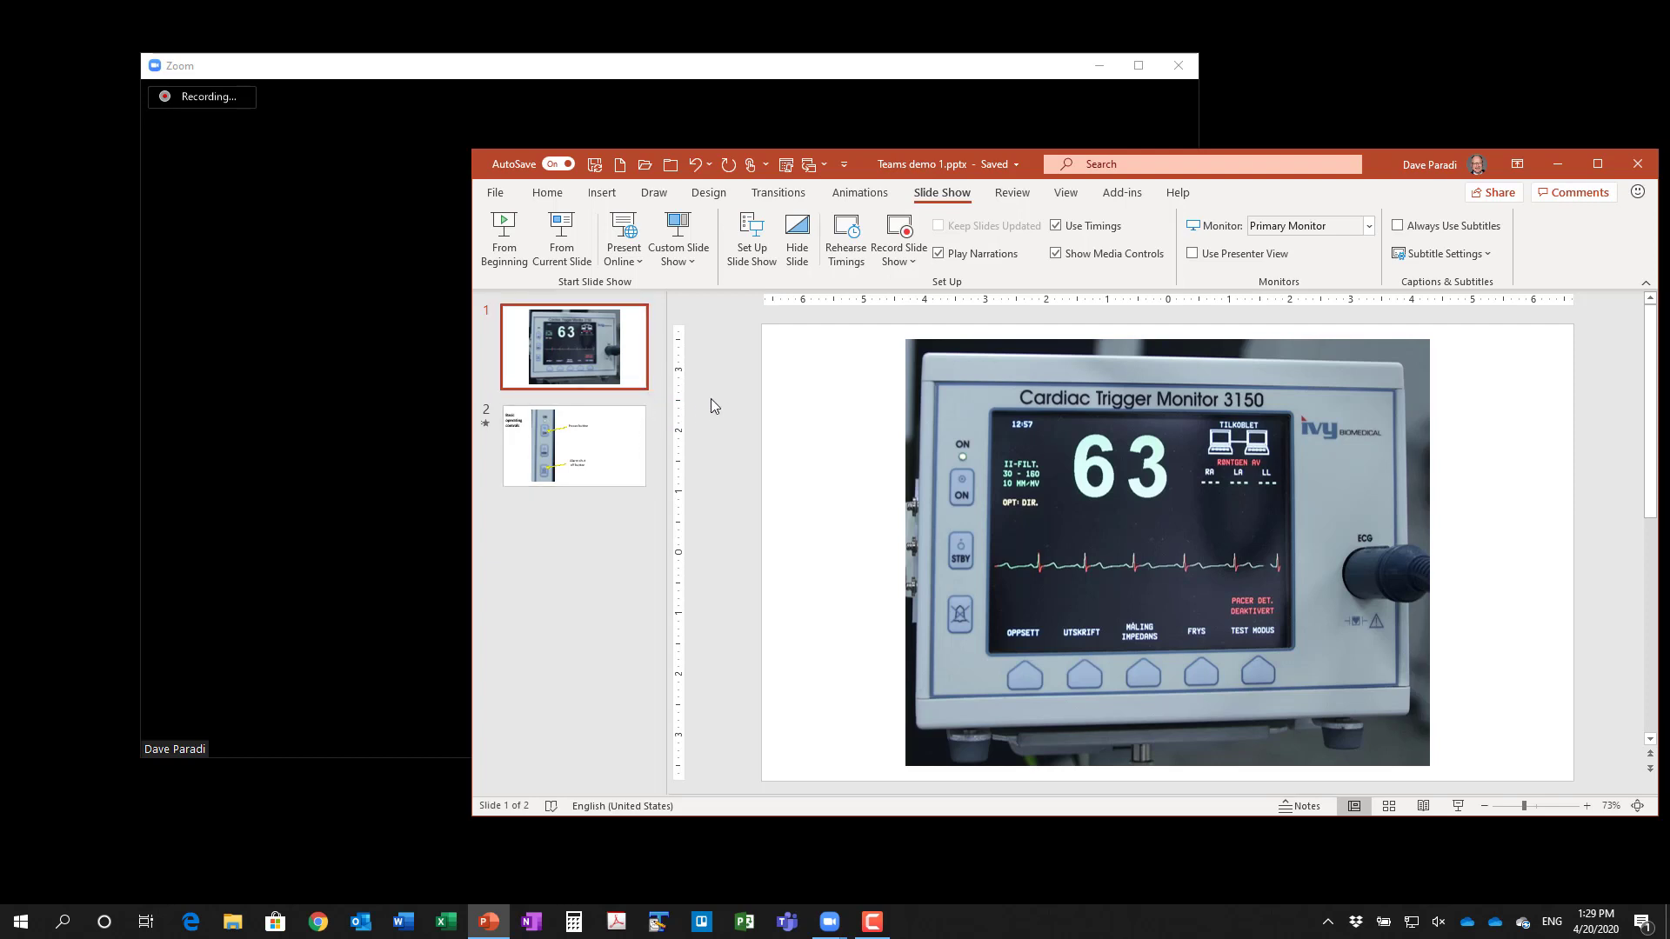
Bring the recording Zoom meeting window in front of the PowerPoint deck
mouse_move(795, 68)
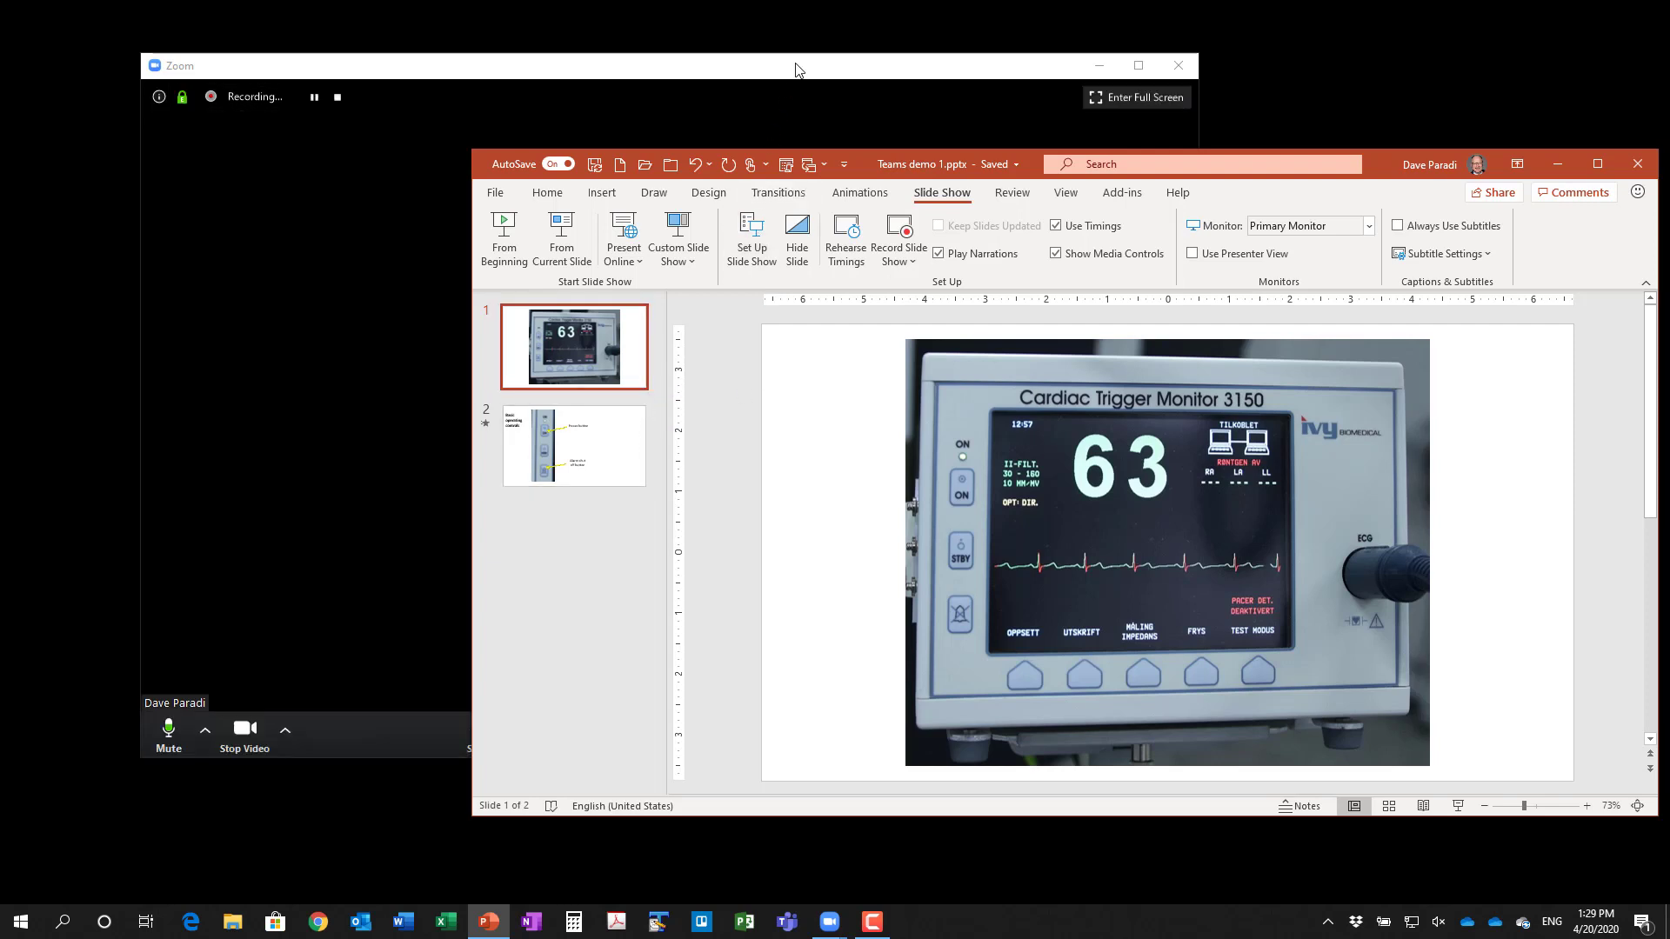
click(795, 68)
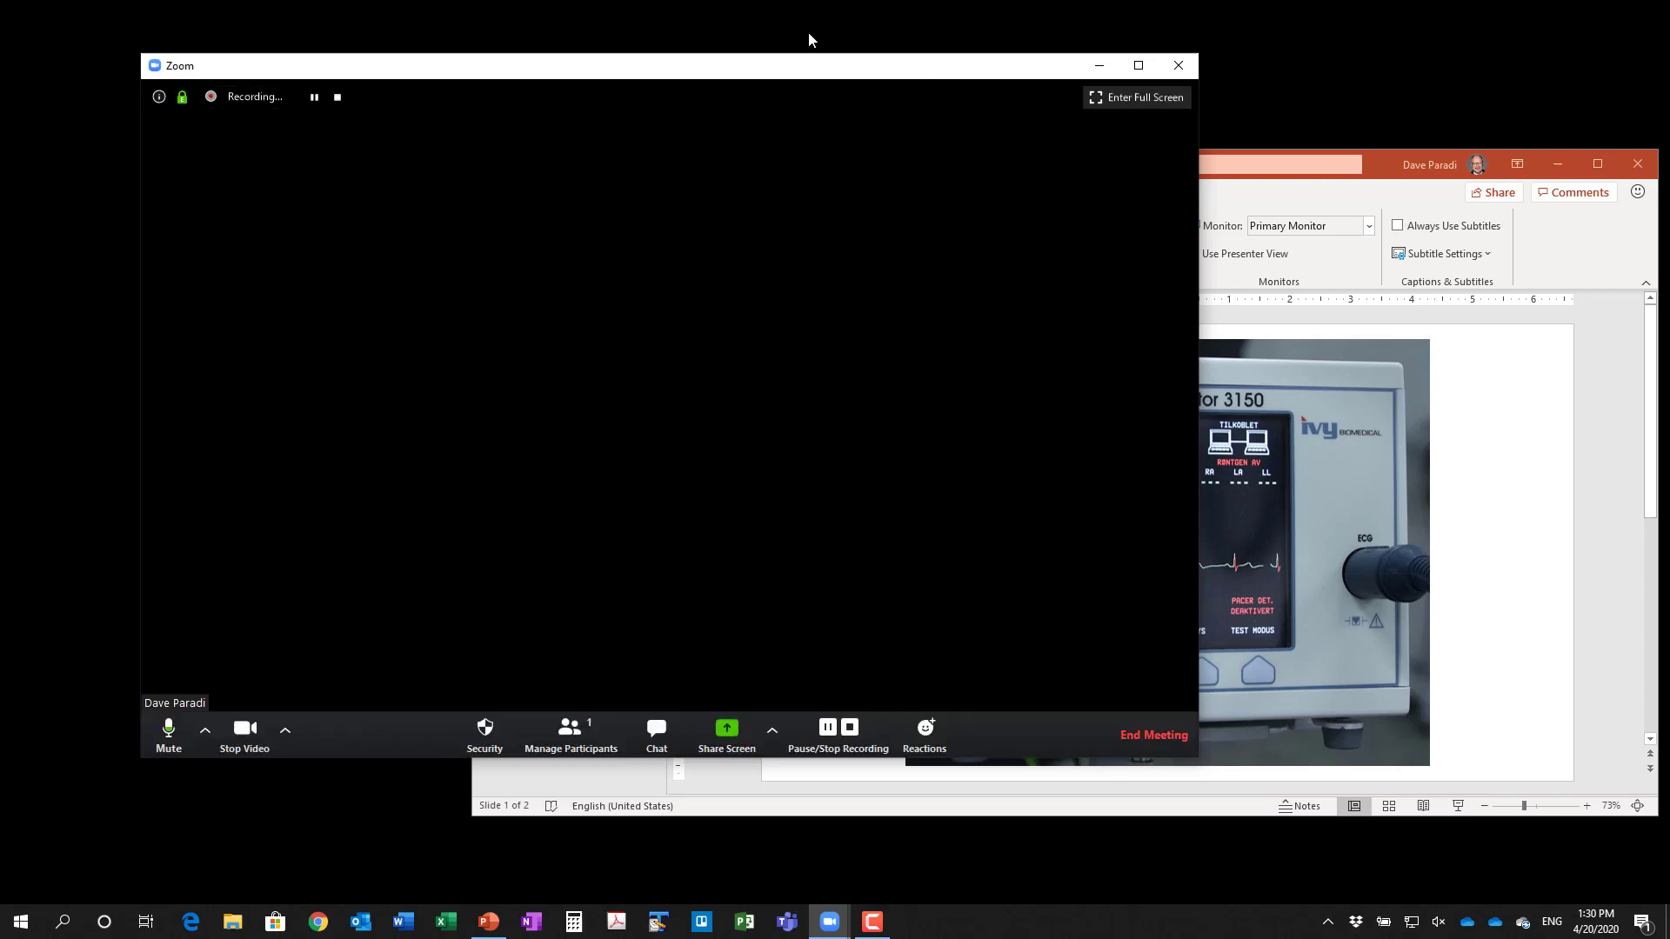
Share the entire screen through Zoom's Share Screen options
mouse_move(793, 72)
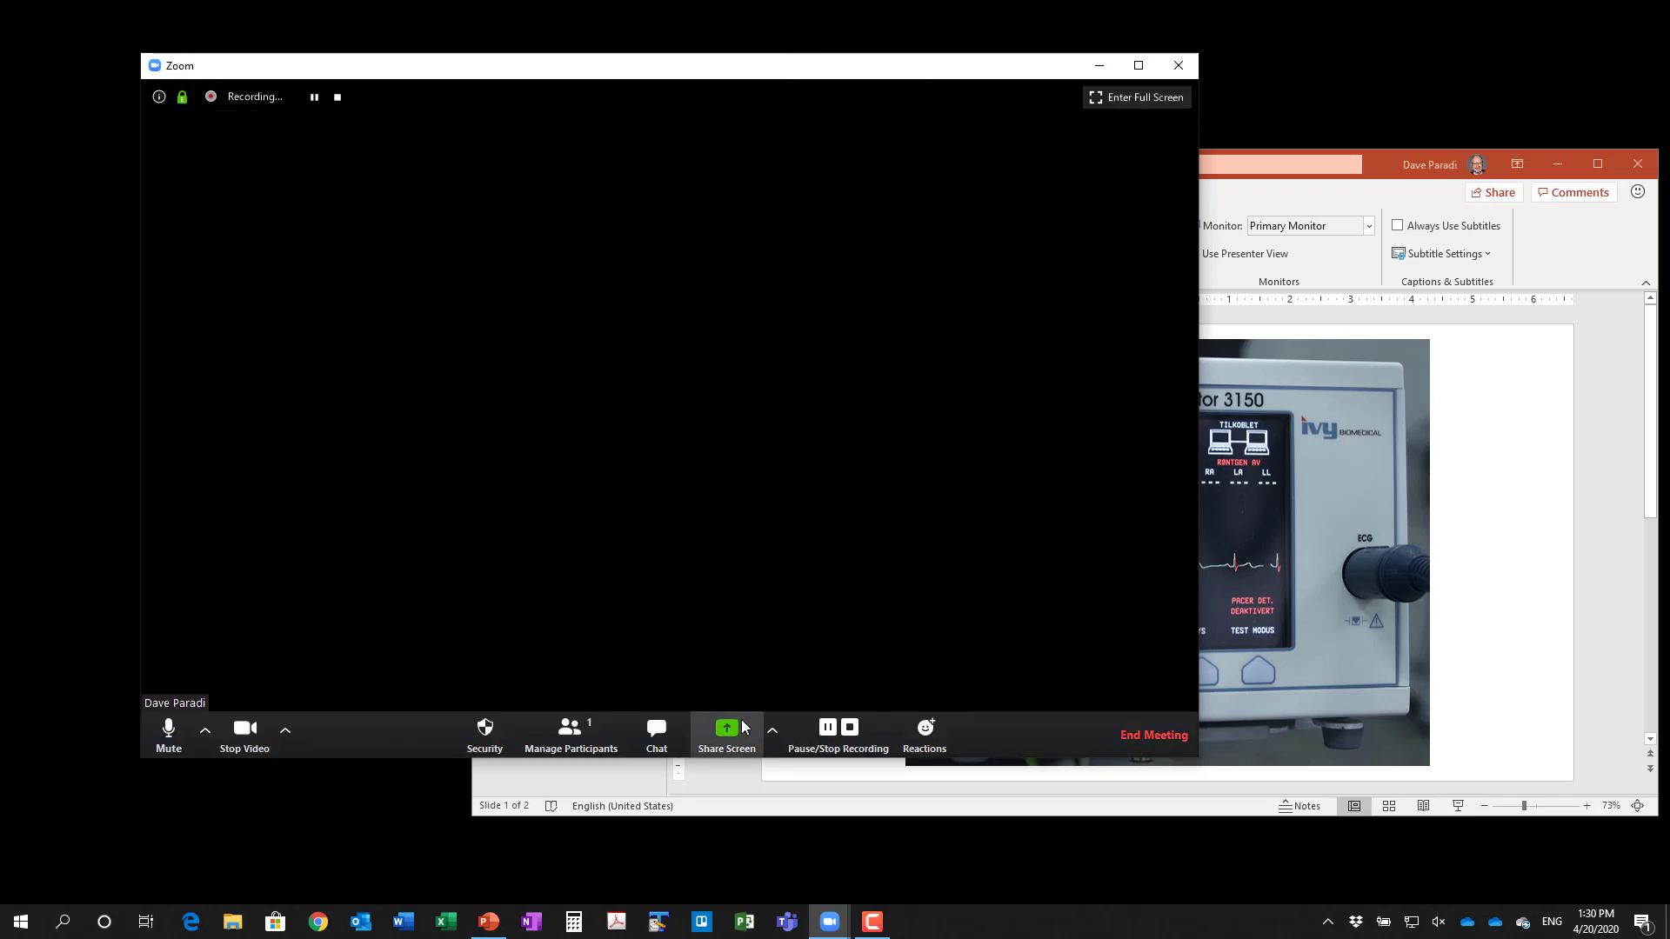
click(735, 733)
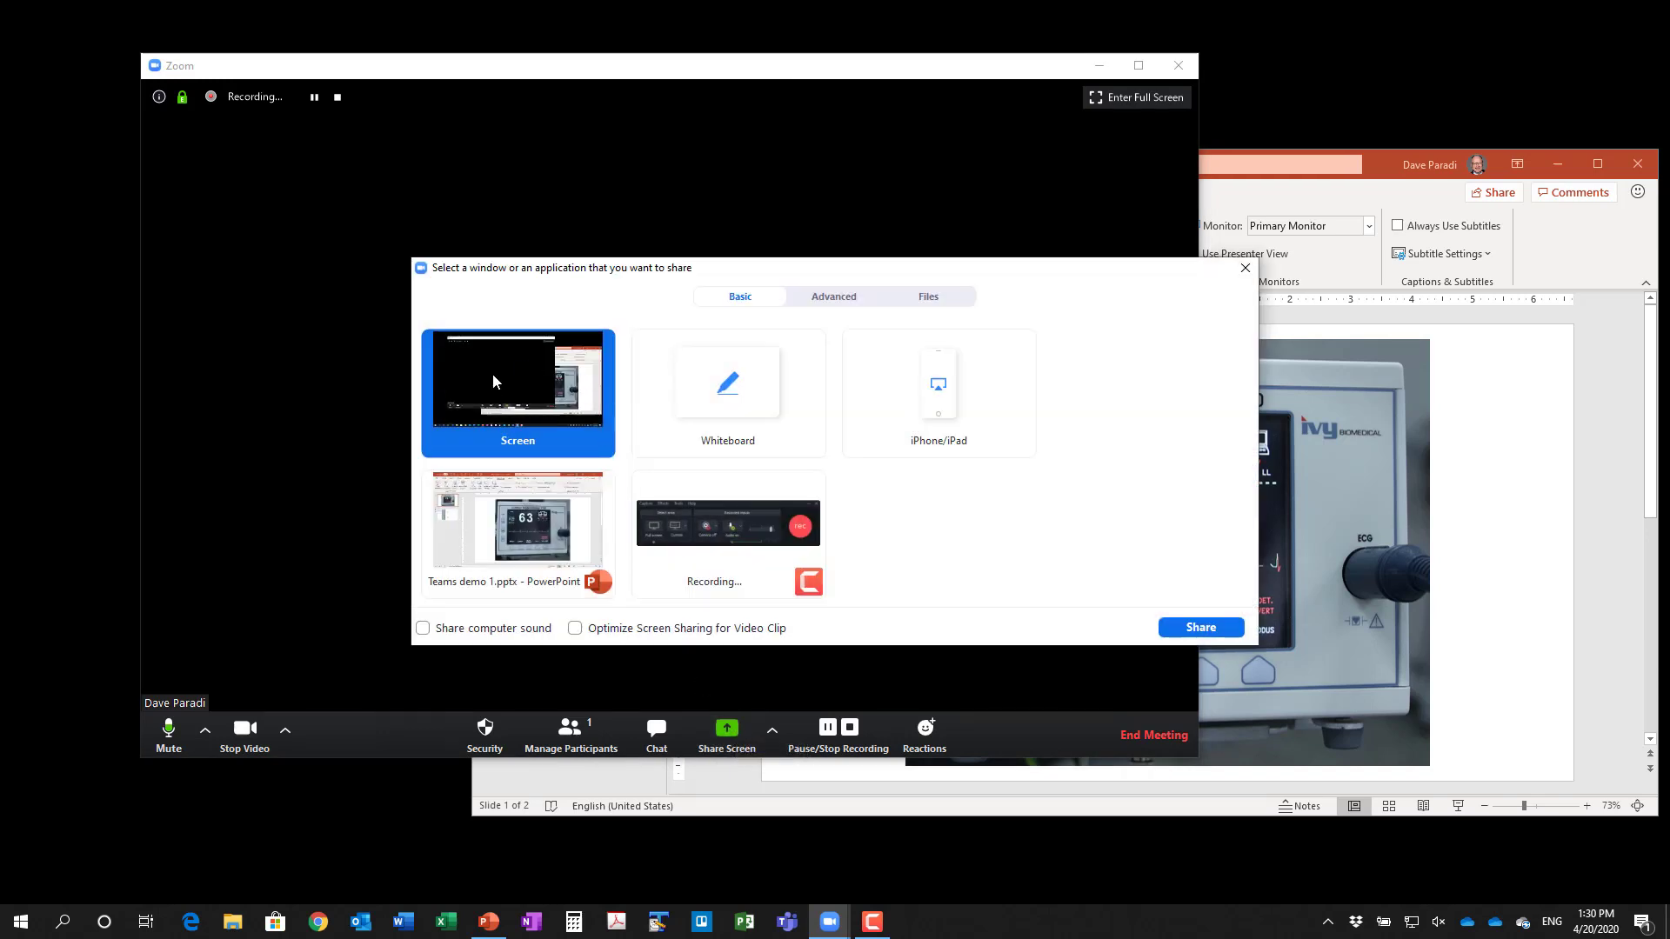
click(1190, 630)
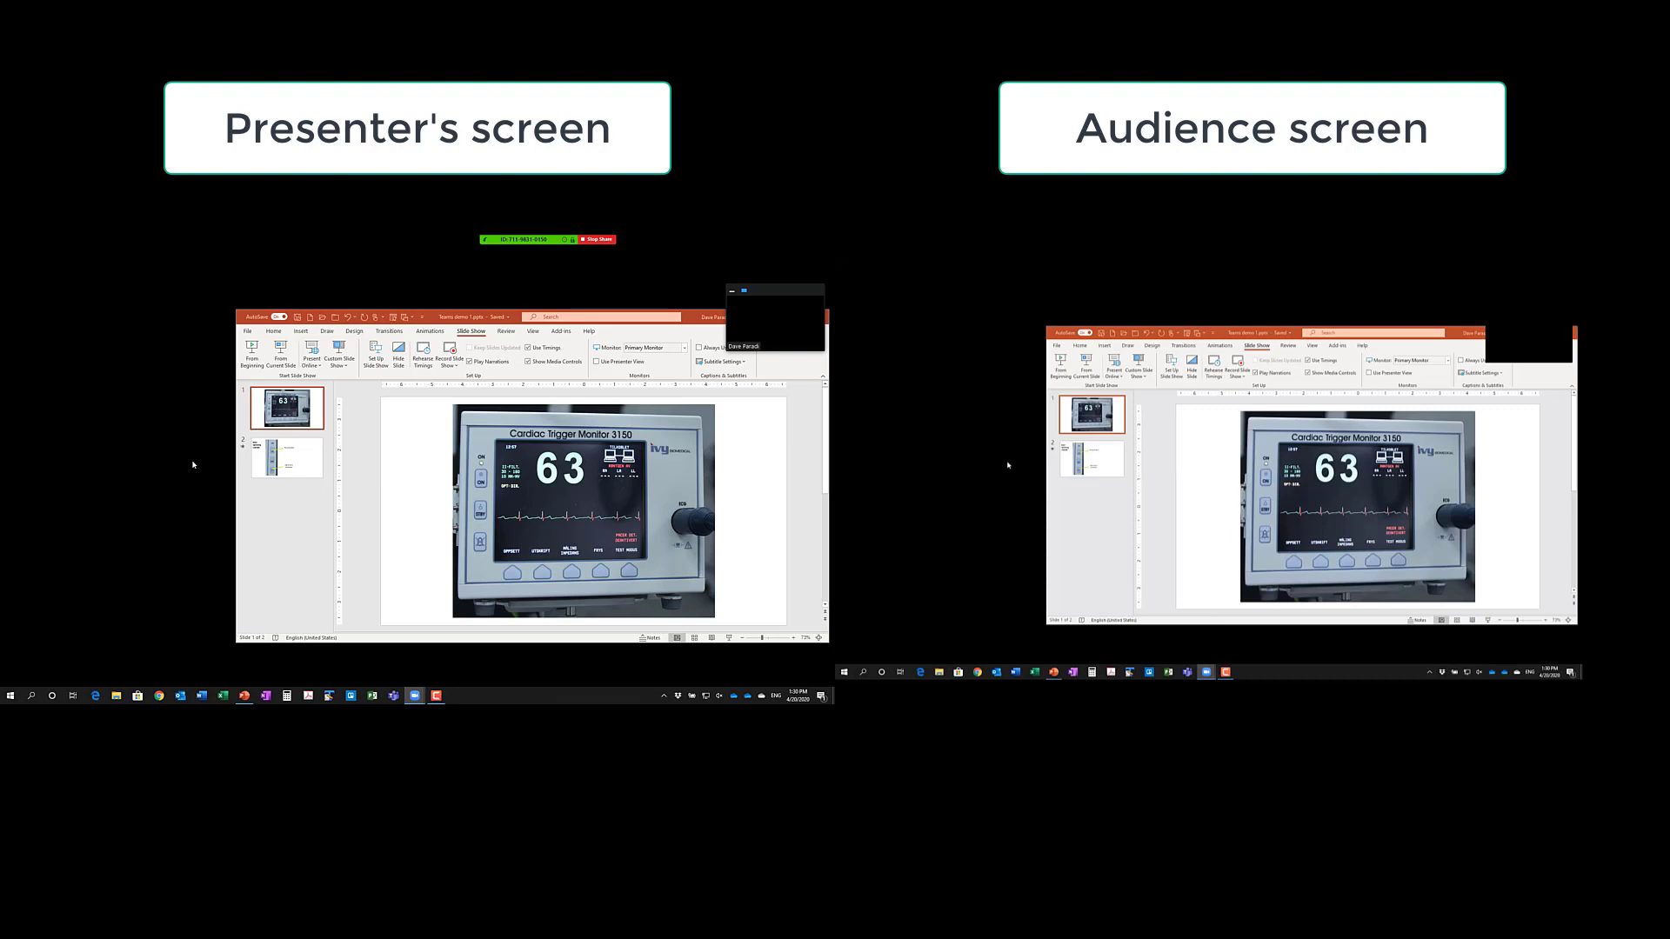
Bring PowerPoint forward and start the slide show from the first slide
click(394, 473)
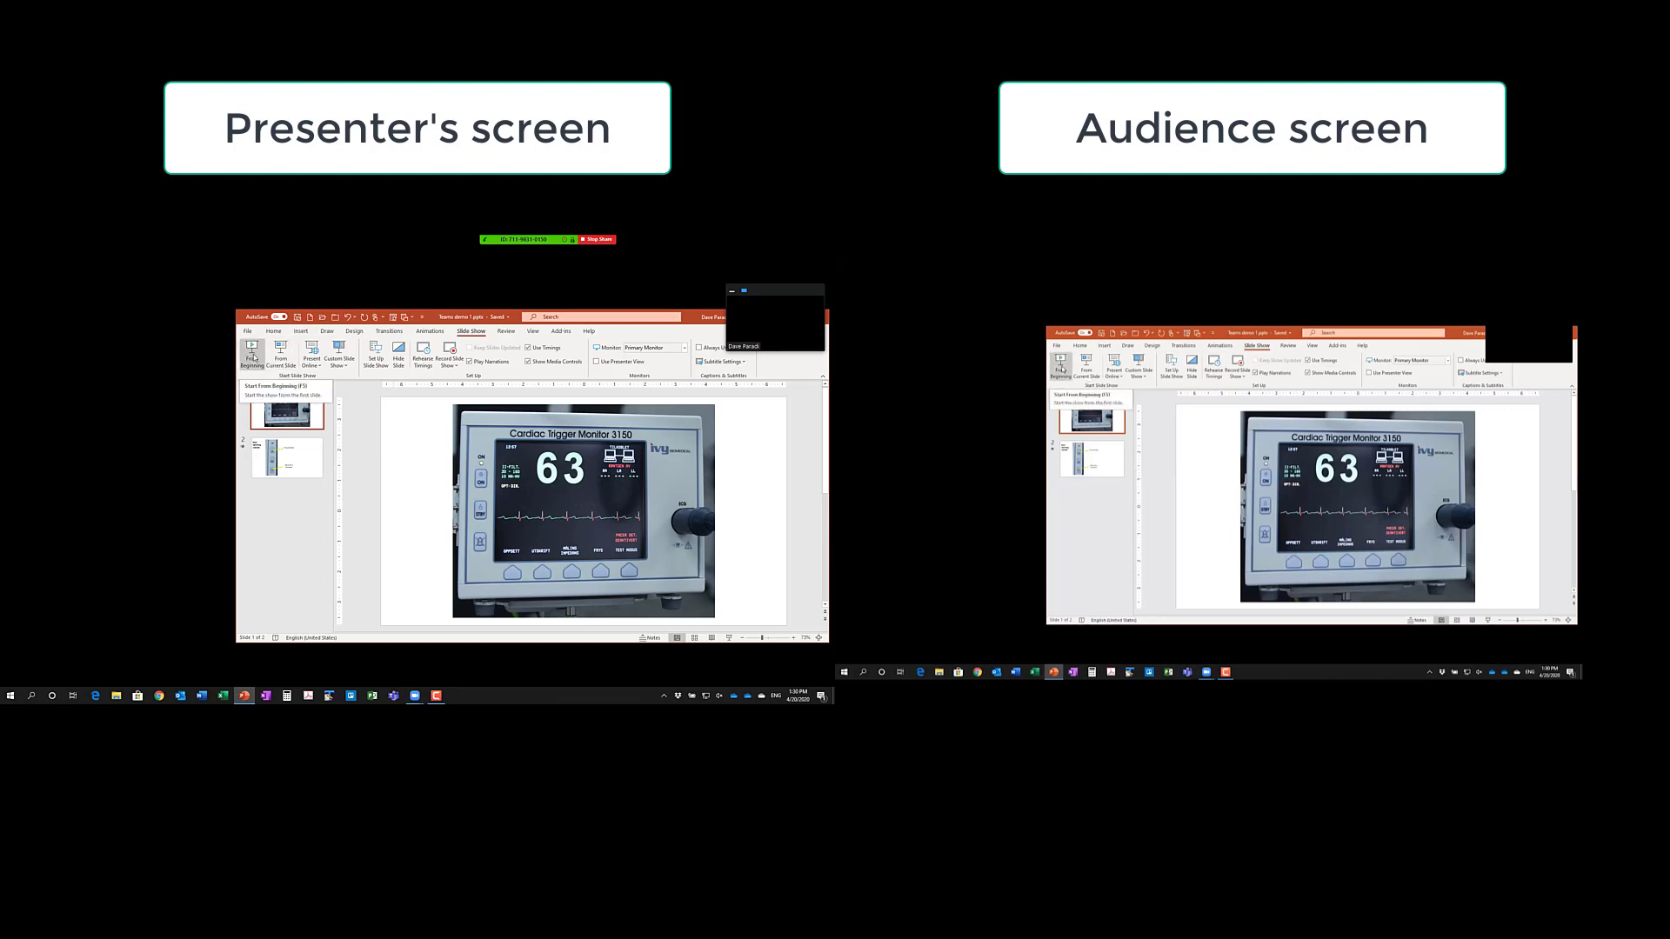
click(252, 355)
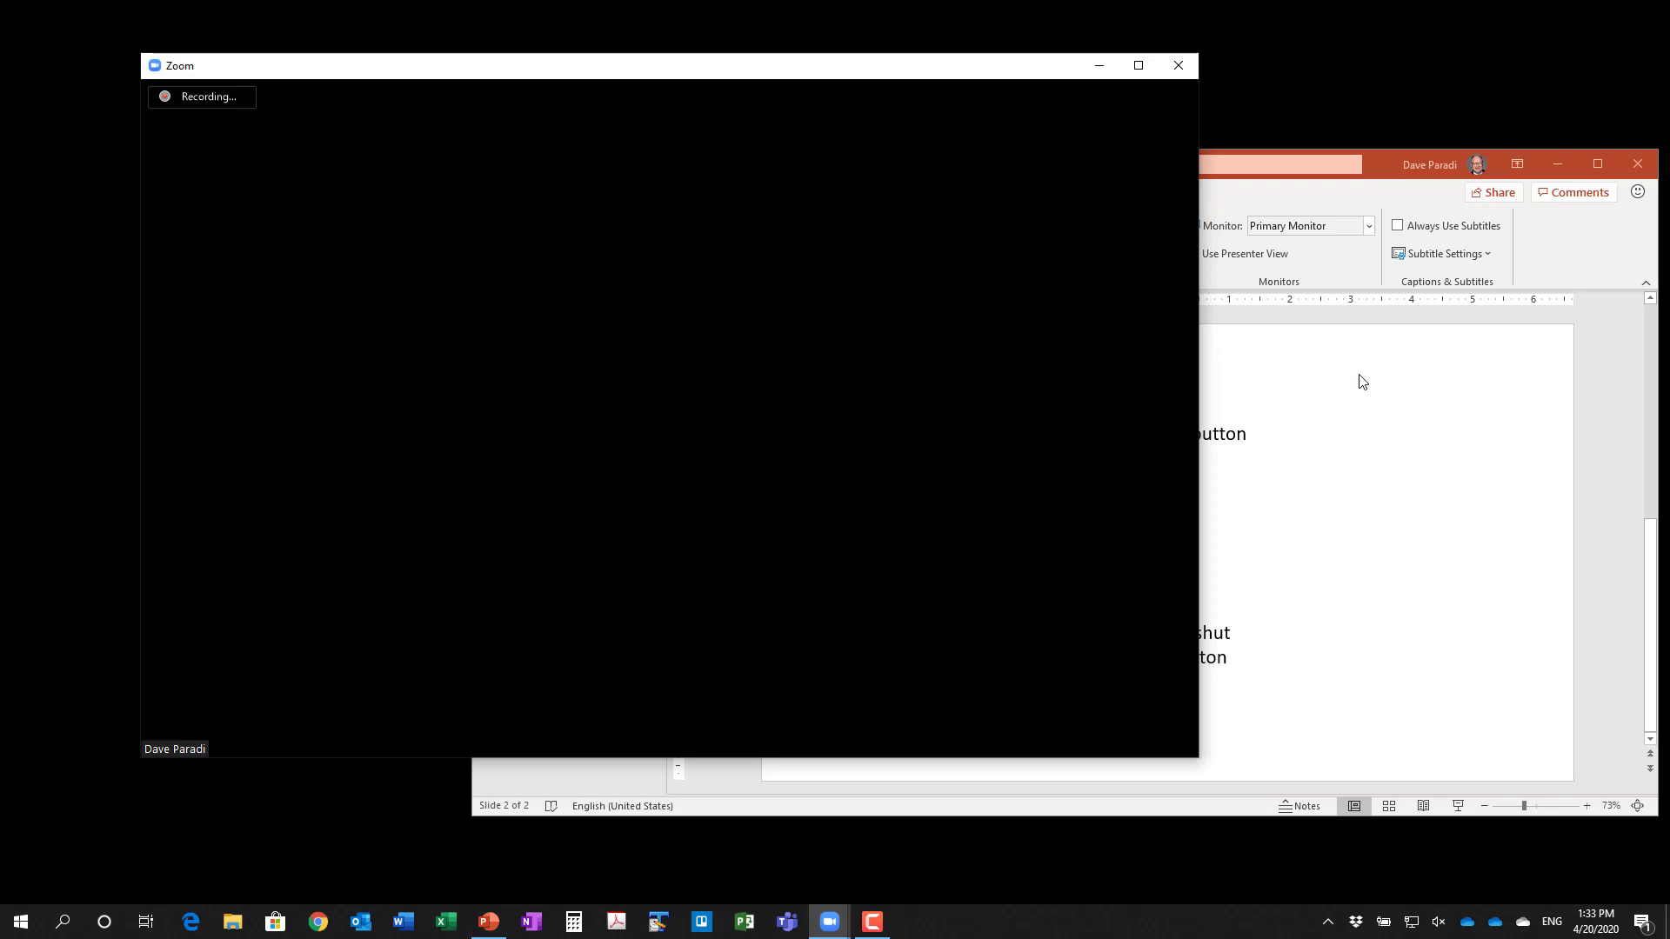
Bring PowerPoint back to the front with slide 1, the cardiac monitor slide, selected
click(1362, 383)
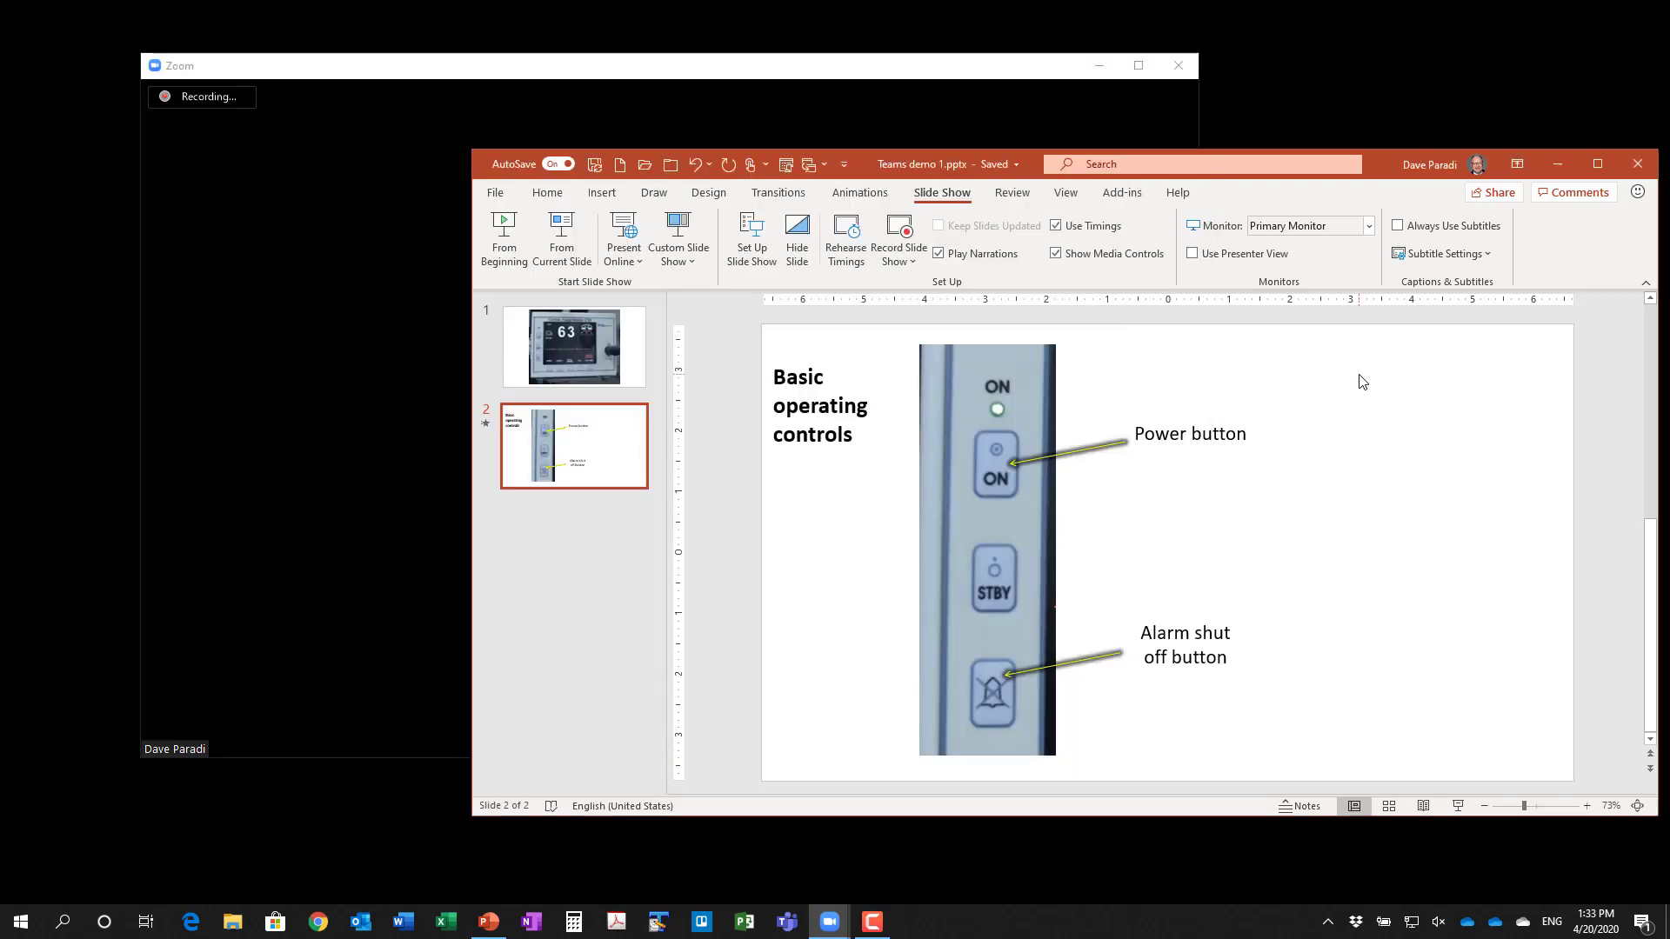
click(622, 353)
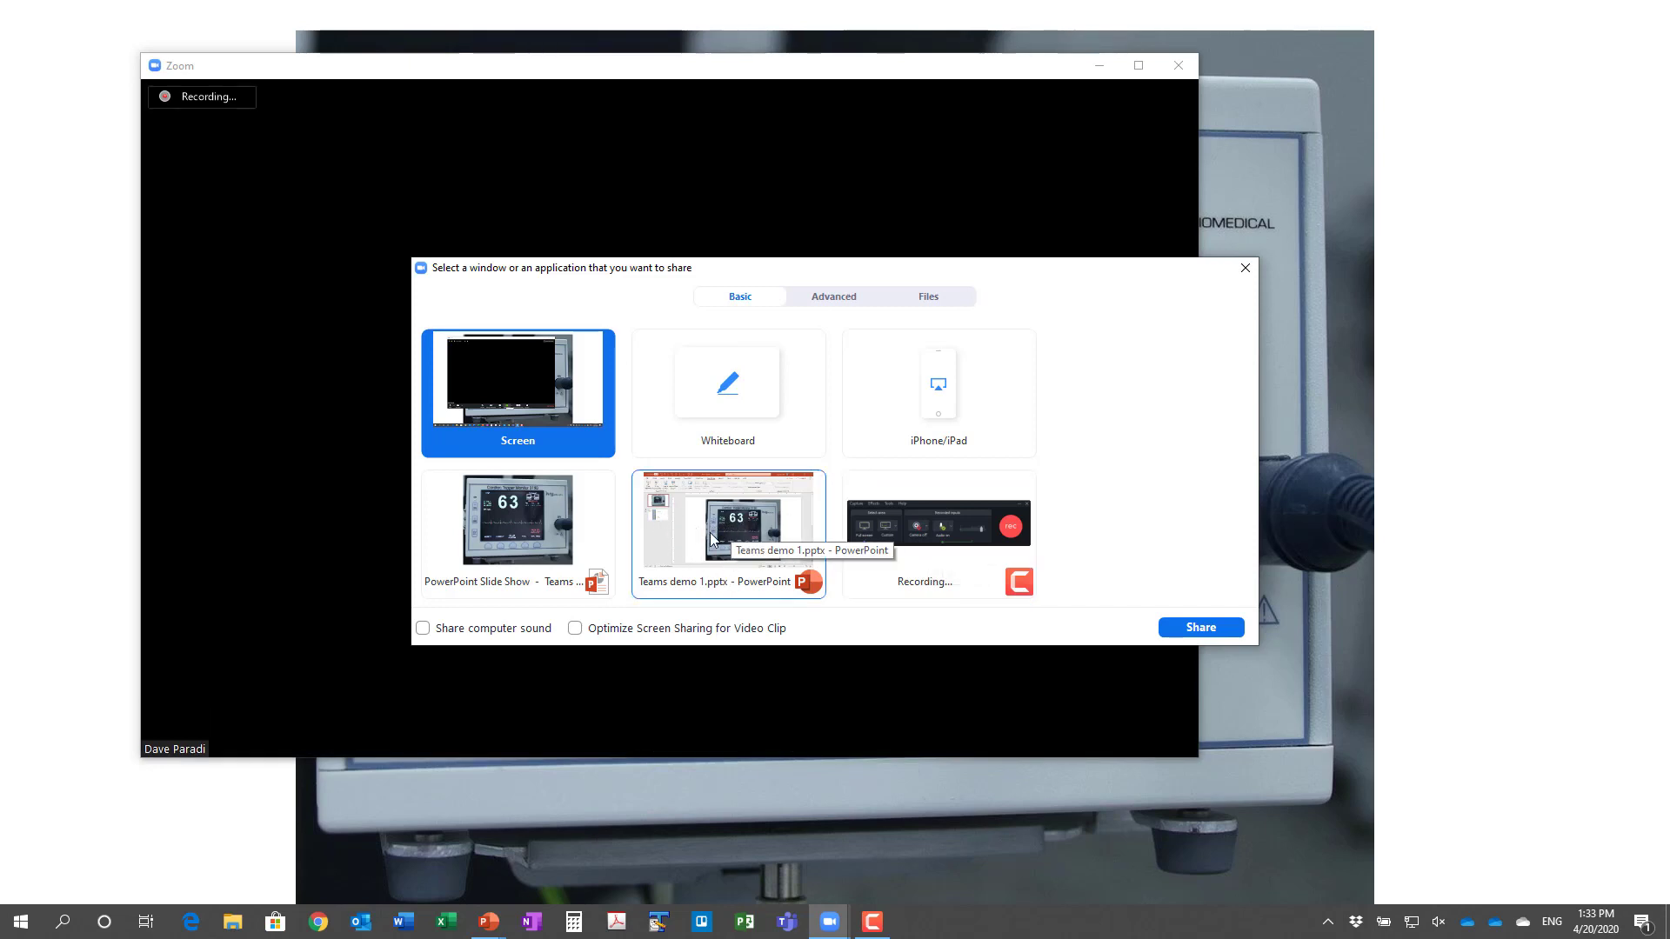
Share only the PowerPoint Slide Show window in Zoom
click(520, 537)
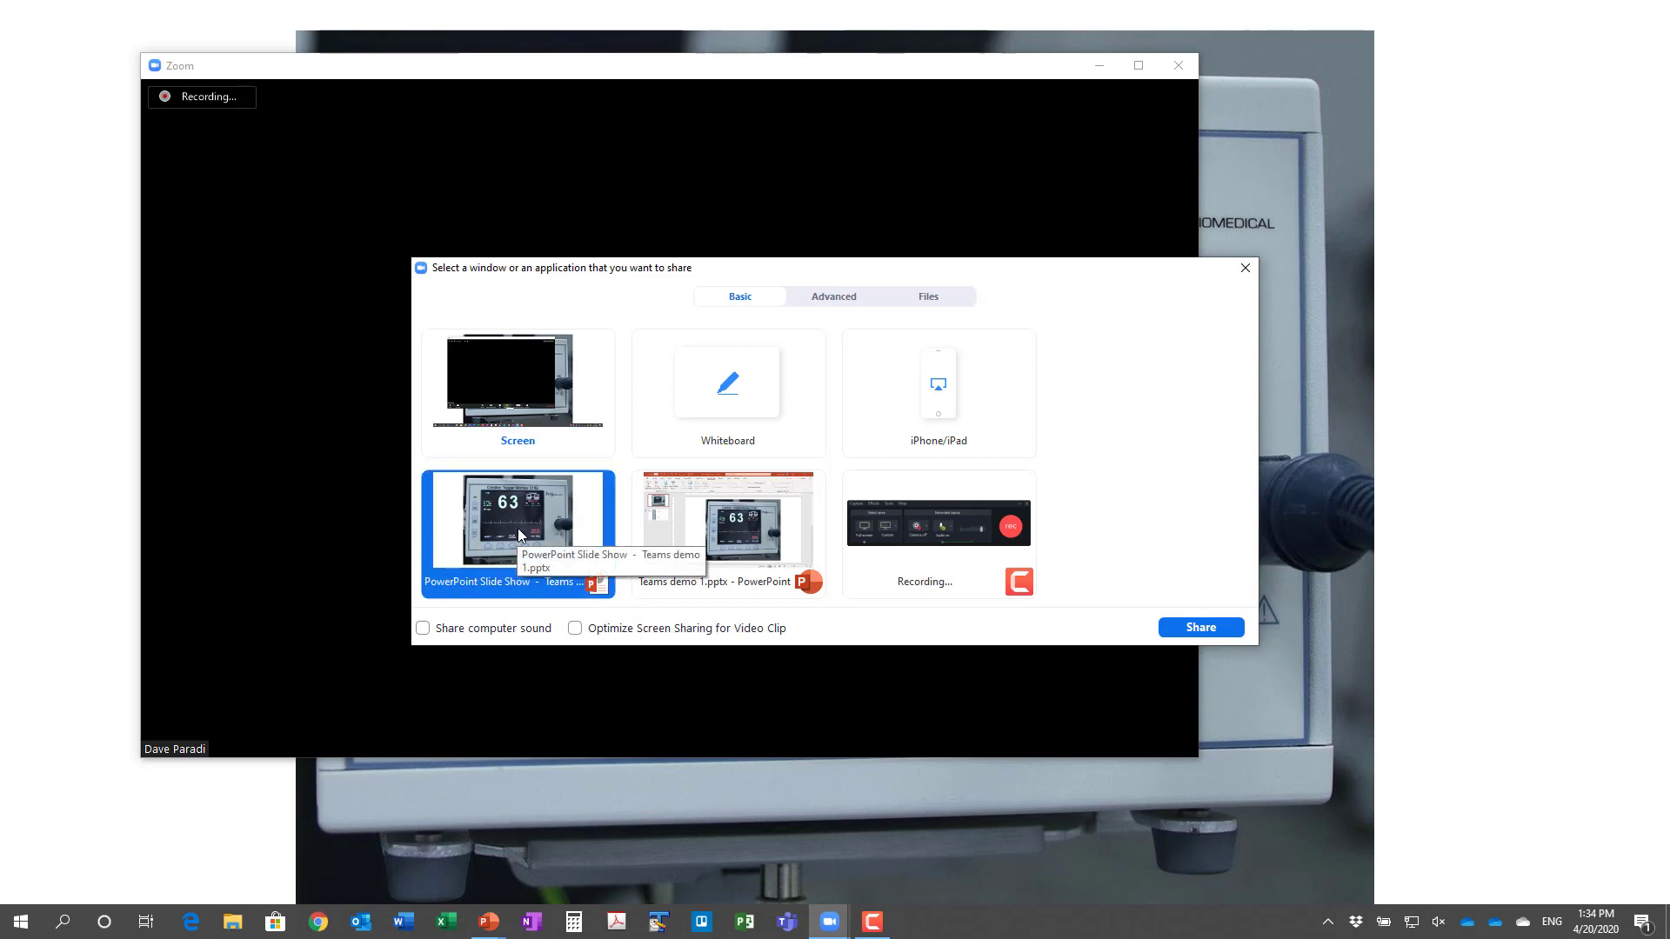
click(1200, 628)
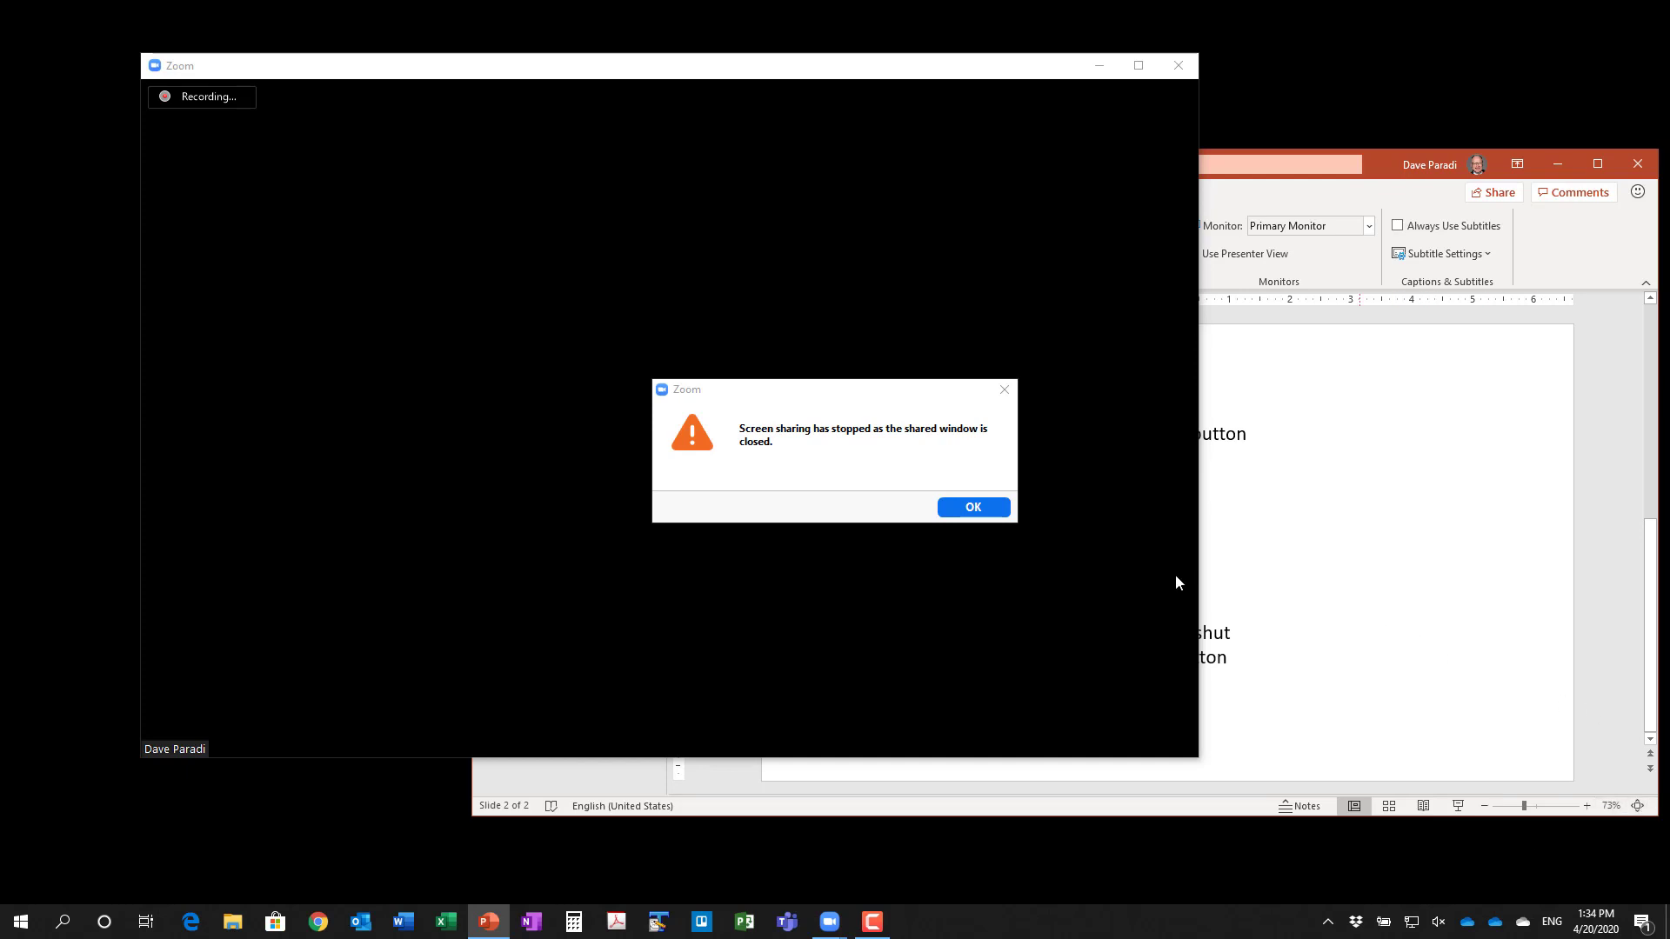
Dismiss Zoom's 'Screen sharing has stopped' message with OK
click(974, 507)
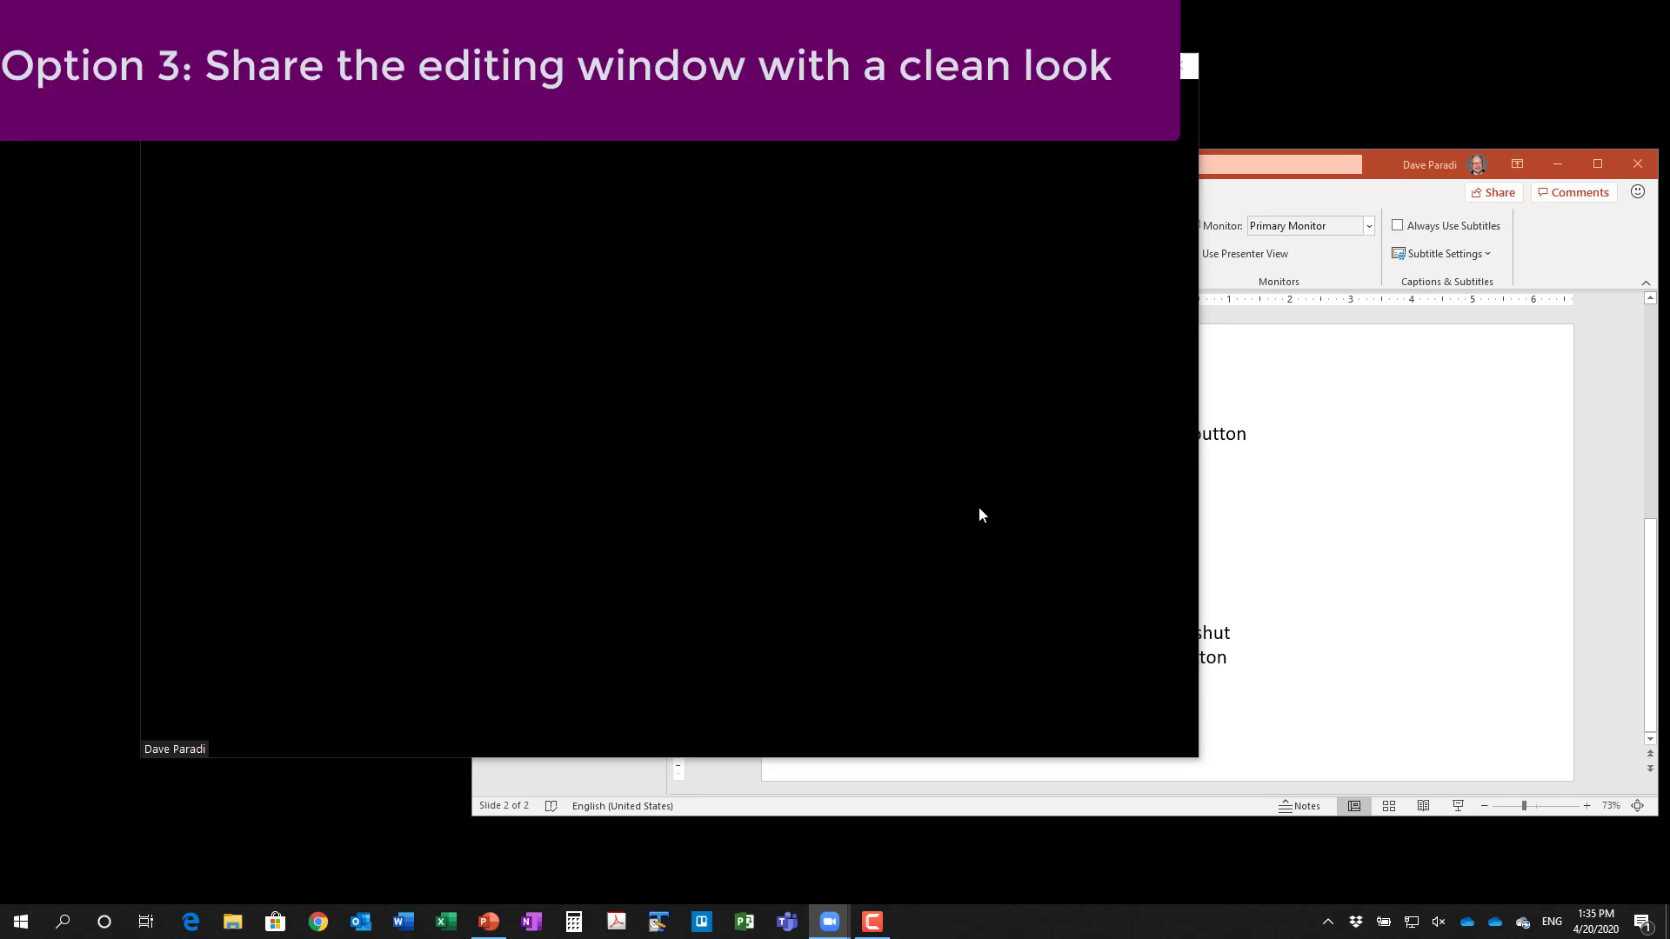
In PowerPoint, collapse the thumbnails pane, open speaker notes, and collapse the ribbon to tab names
click(1386, 501)
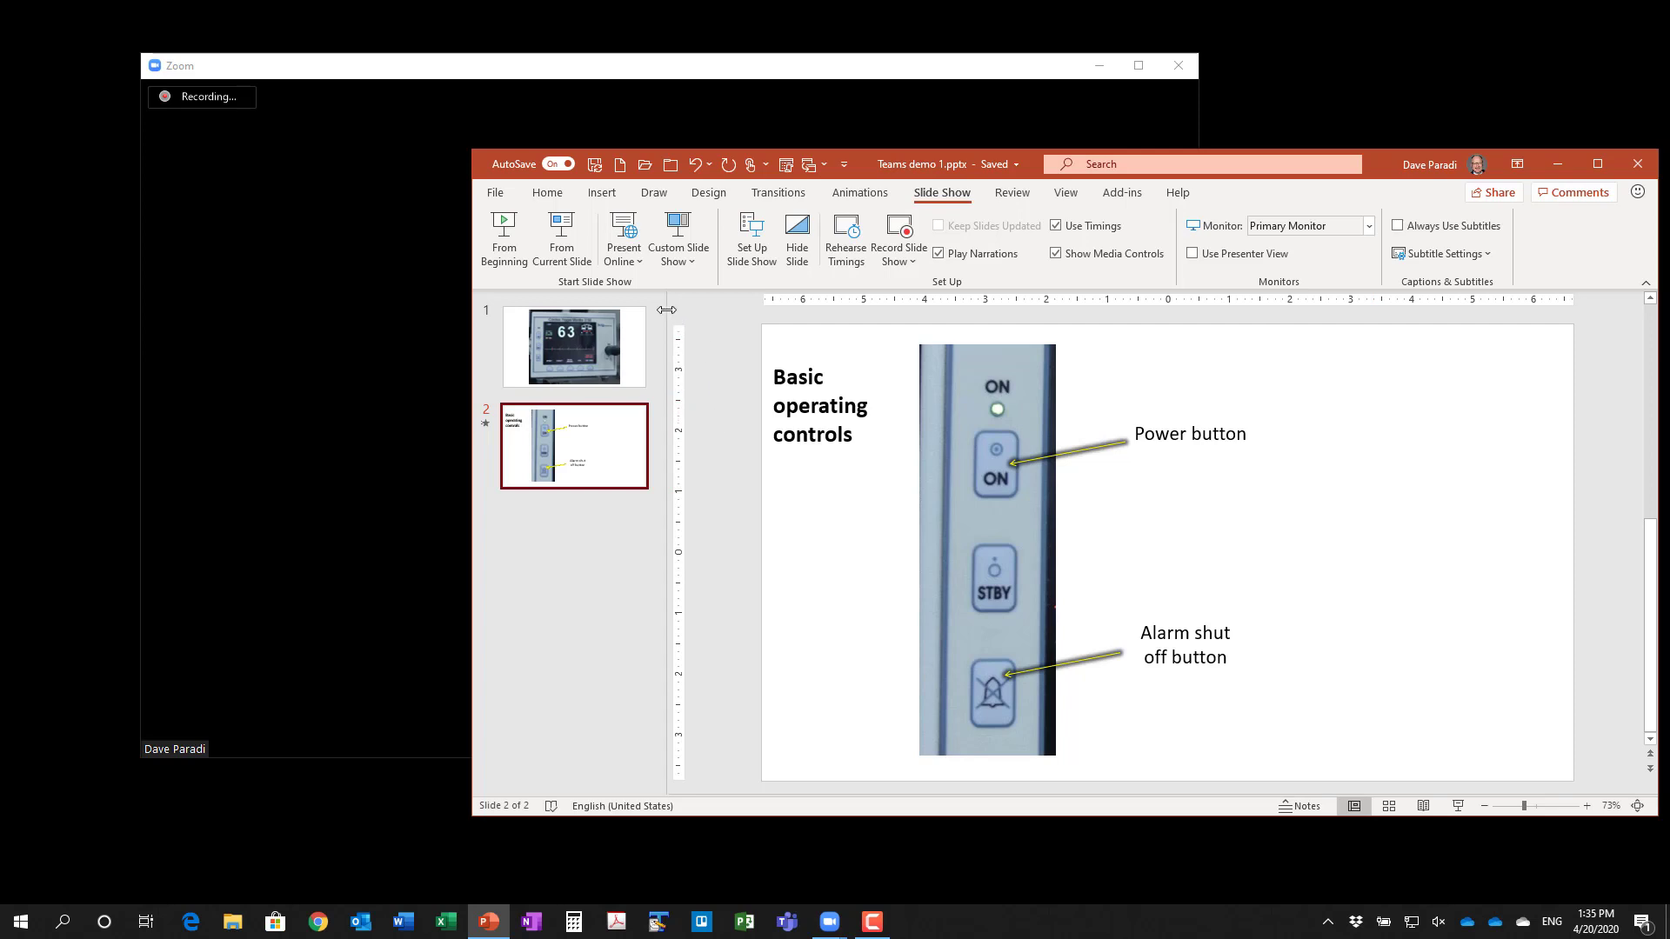
drag(667, 309, 482, 332)
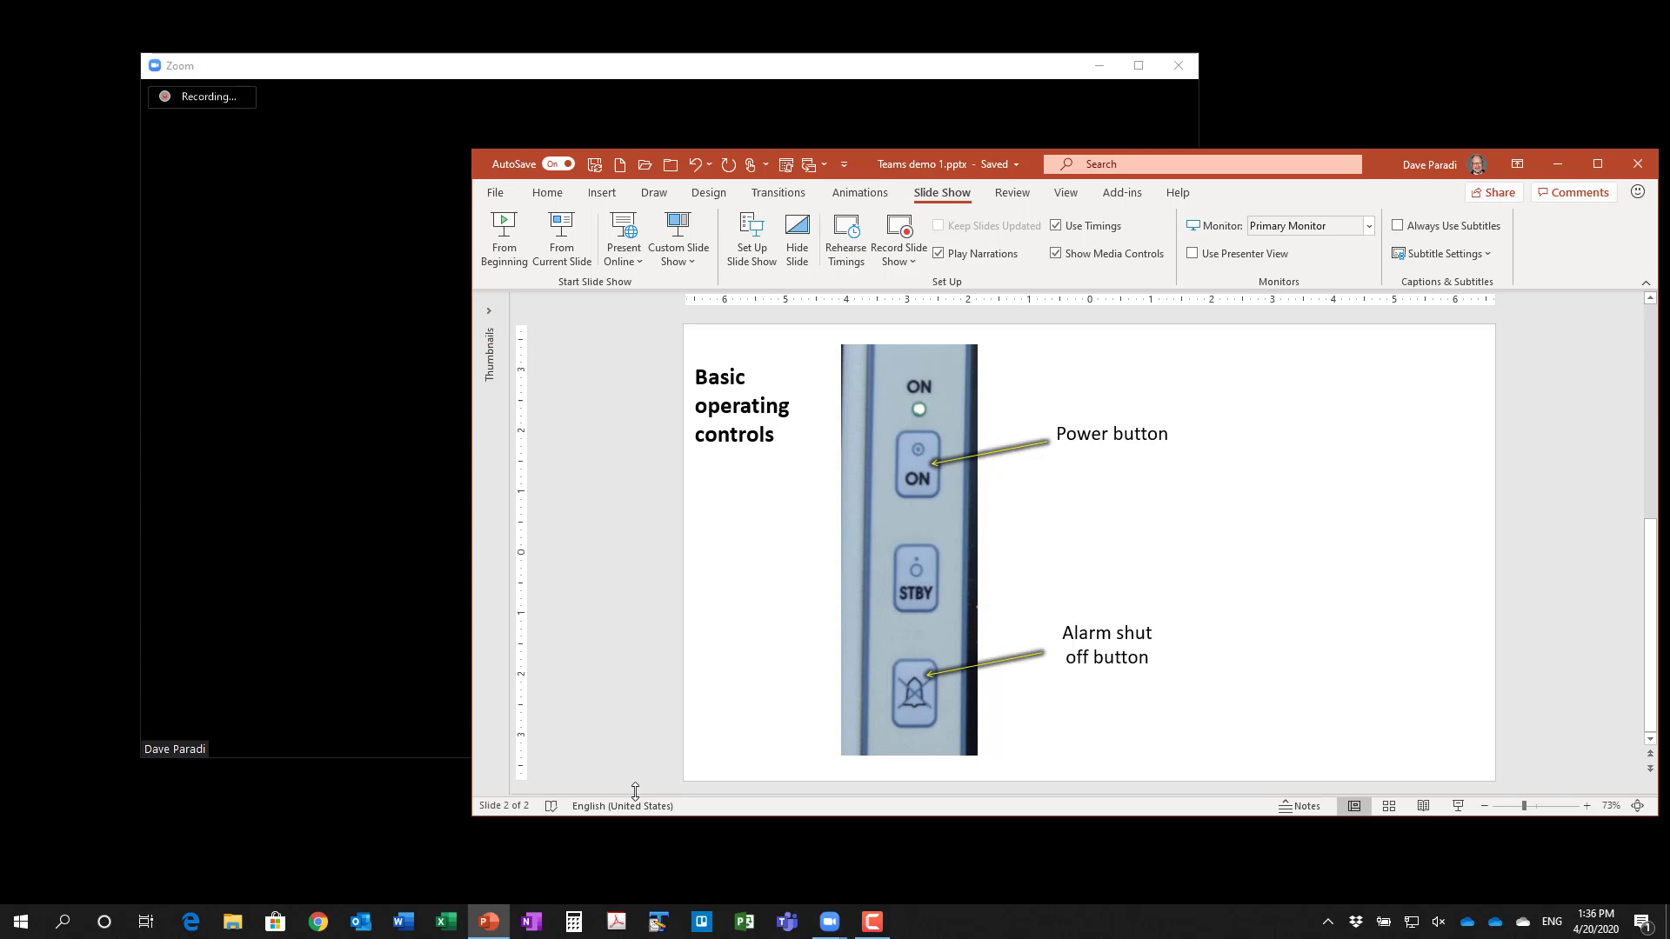
mouse_move(635, 788)
mouse_down()
mouse_move(638, 750)
mouse_move(648, 792)
mouse_up()
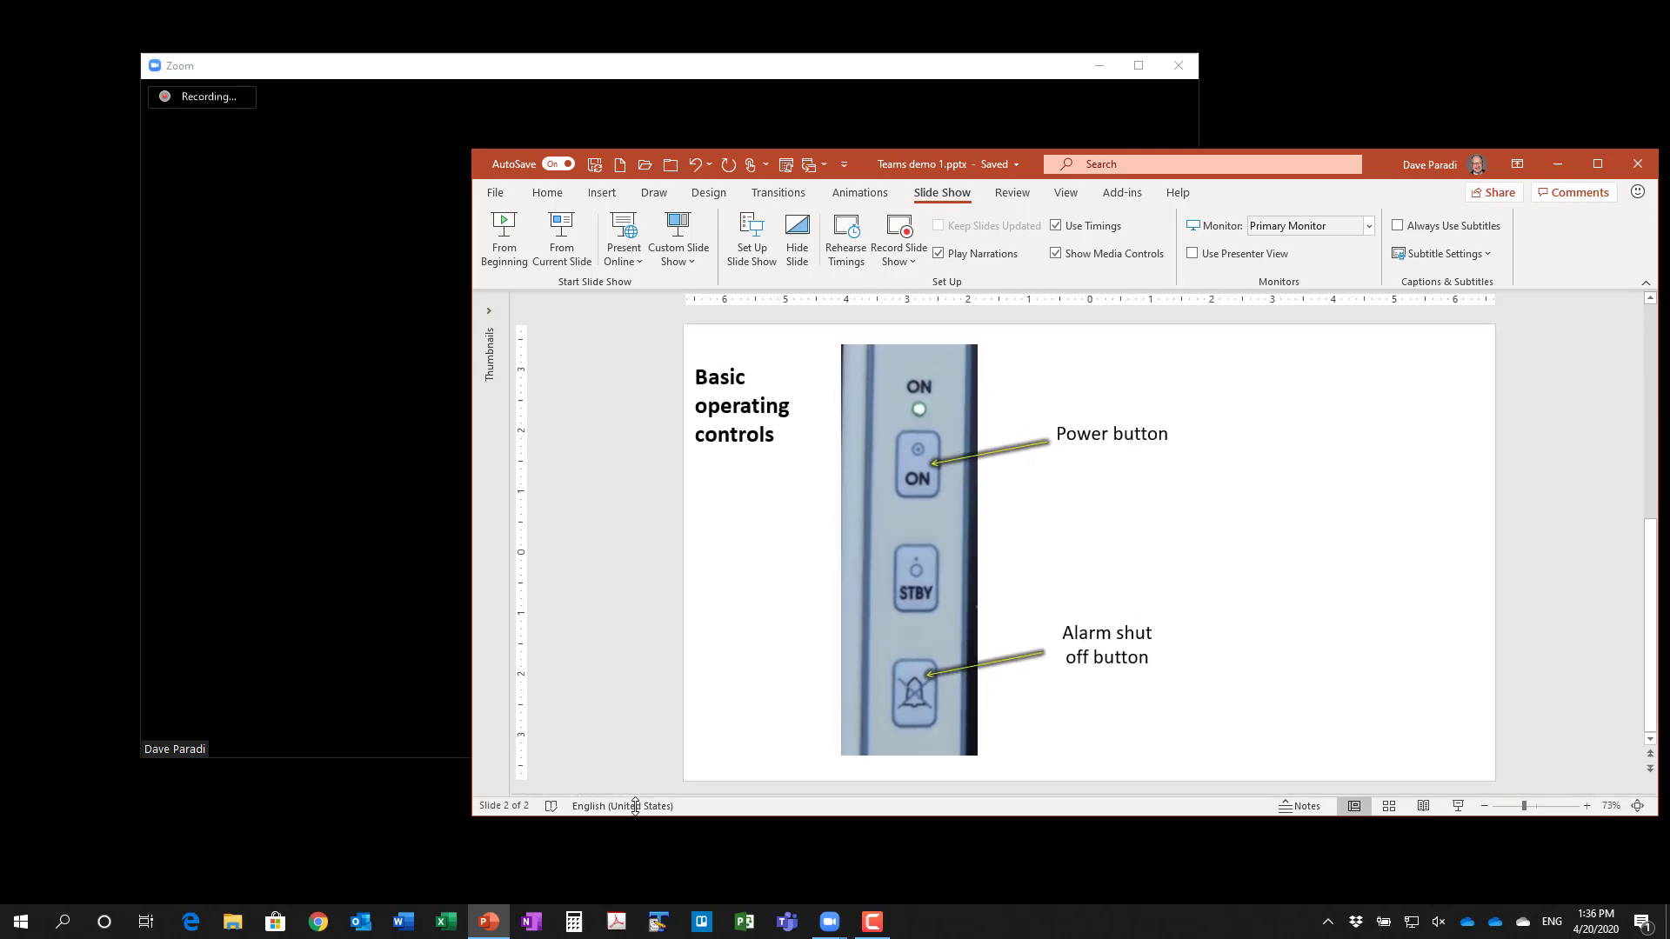
click(1647, 286)
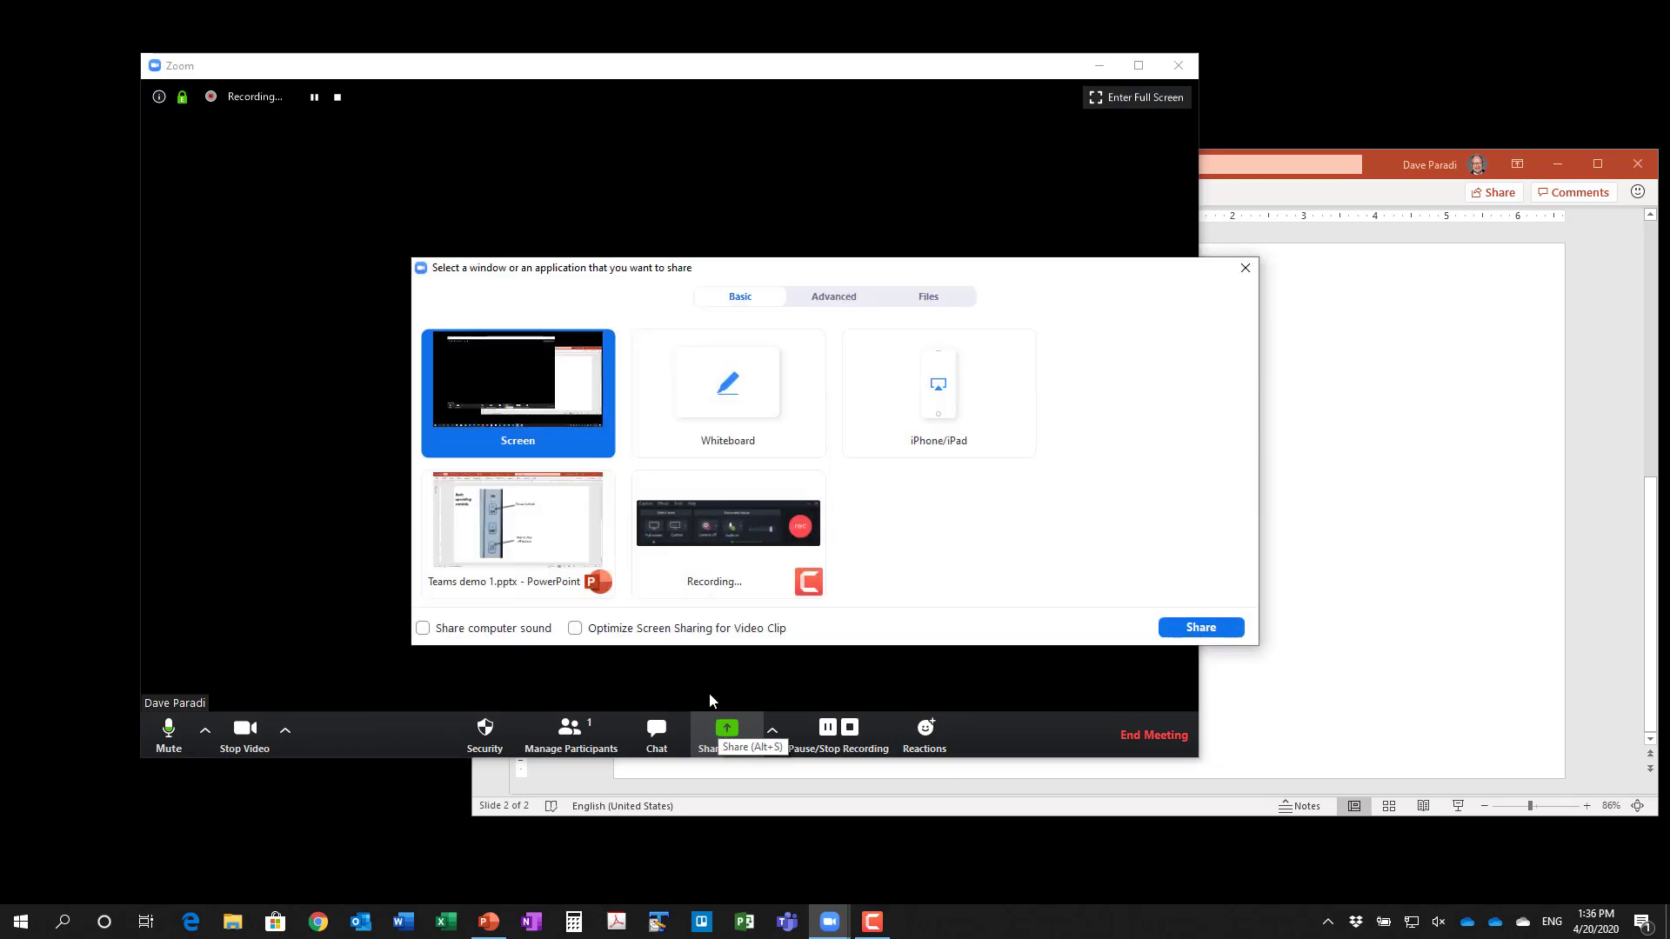
Share the 'Teams demo 1.pptx - PowerPoint' window in Zoom
click(515, 536)
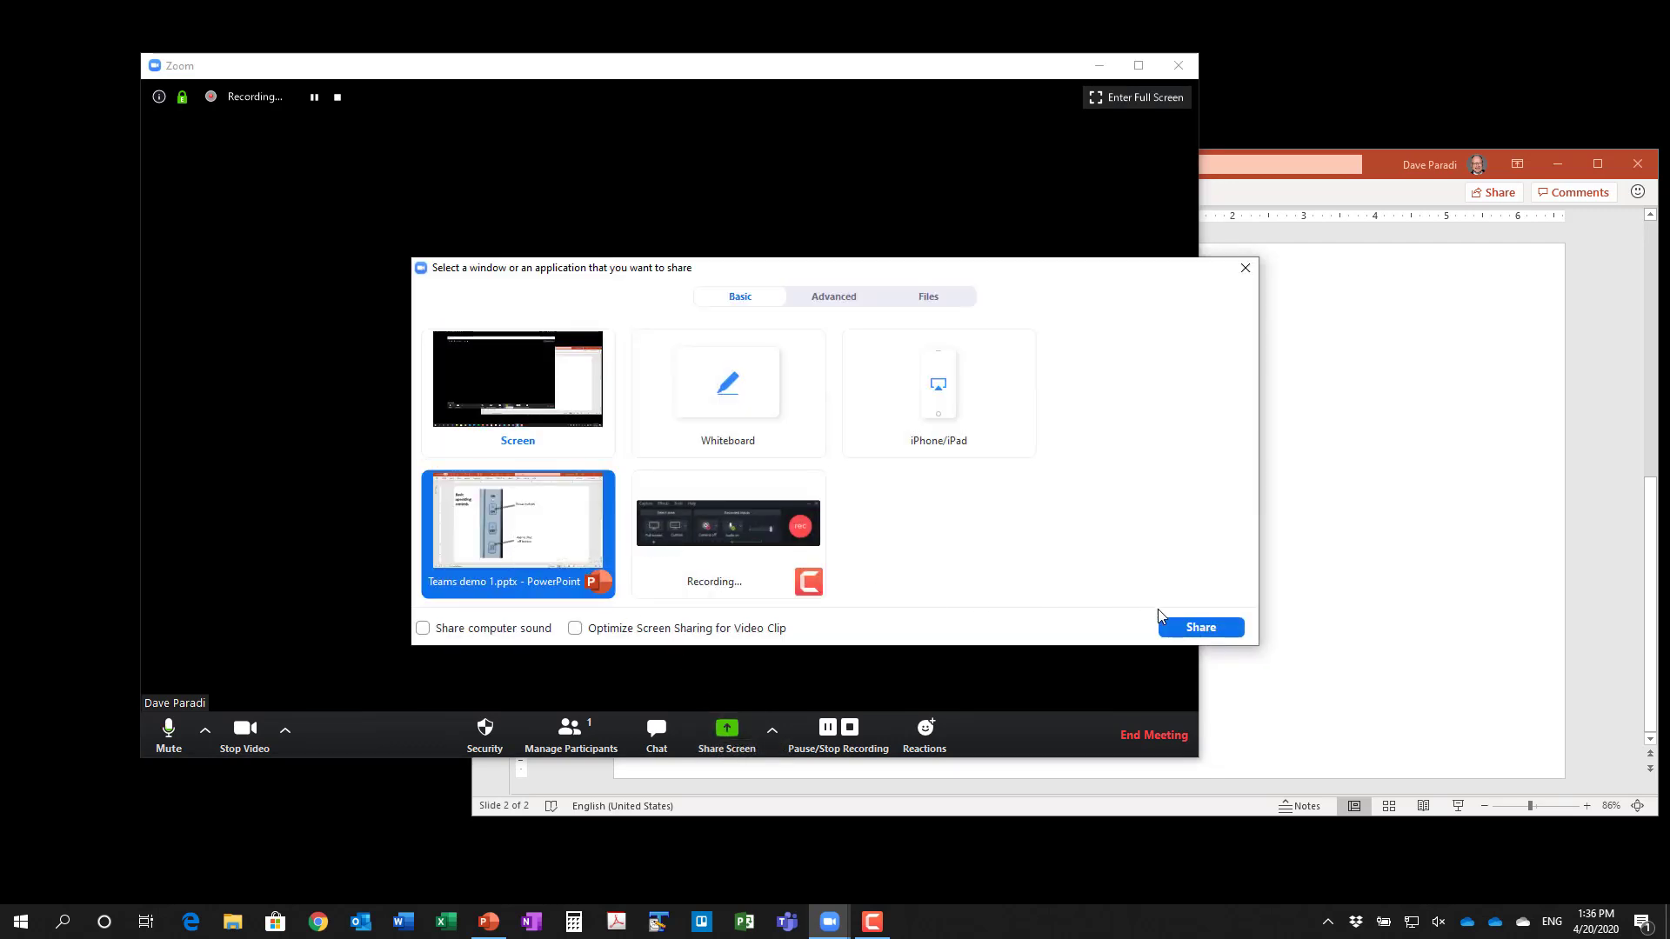
click(1190, 628)
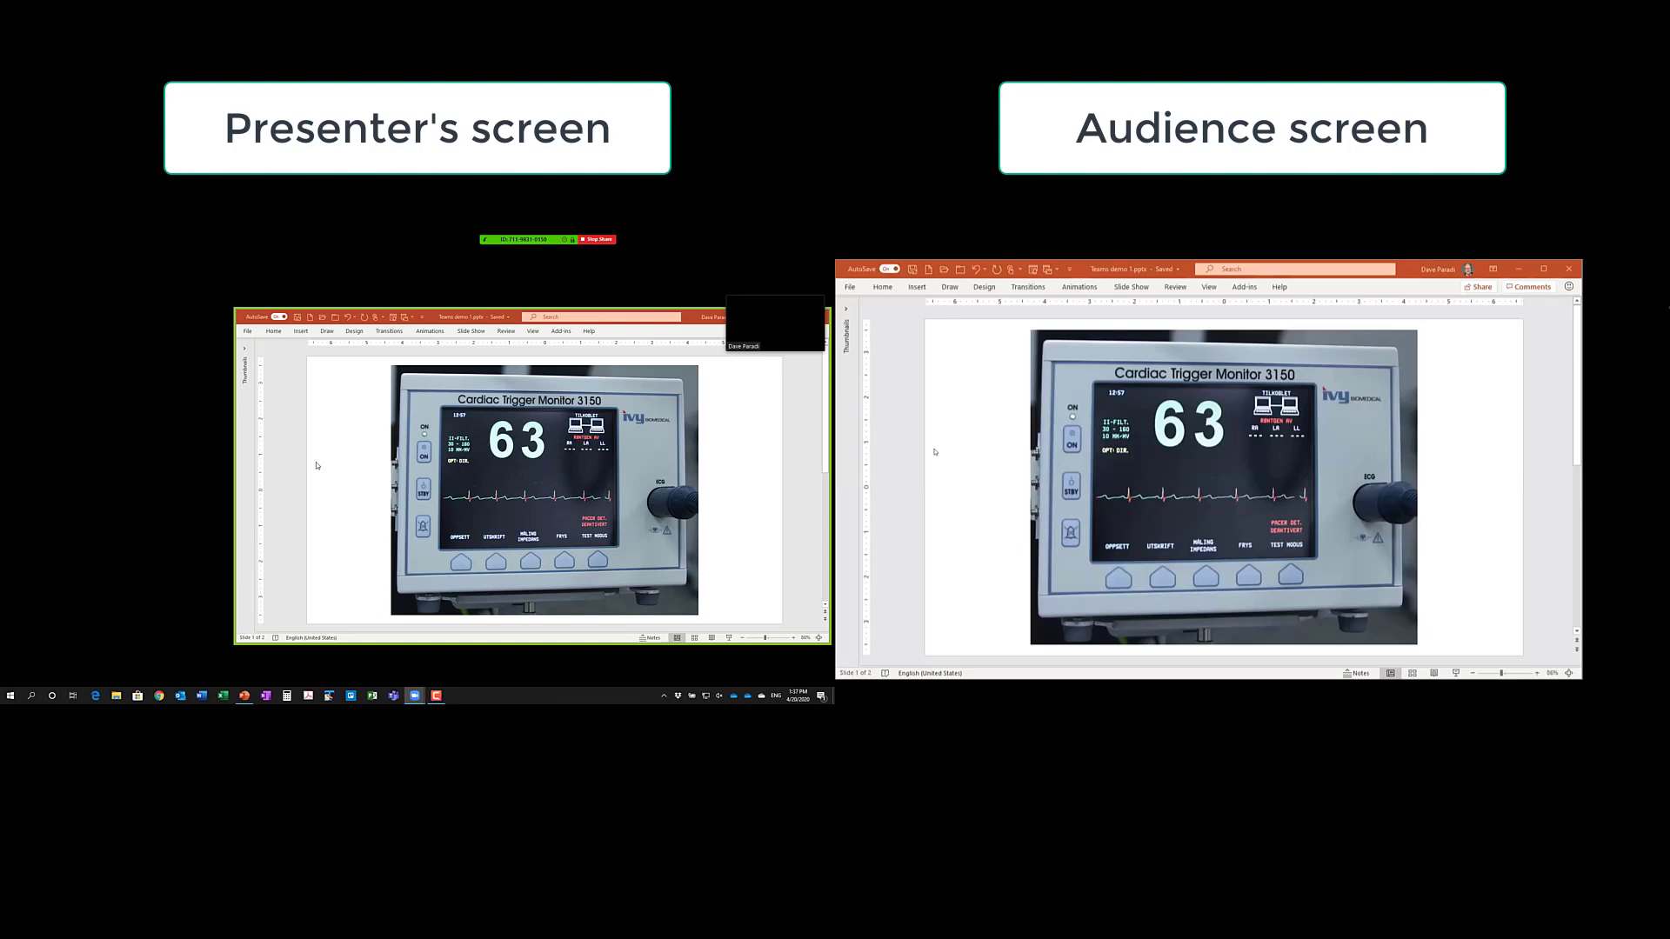
Flip to the Basic operating controls slide and back, then check Zoom's More meeting options
key(Page_Down)
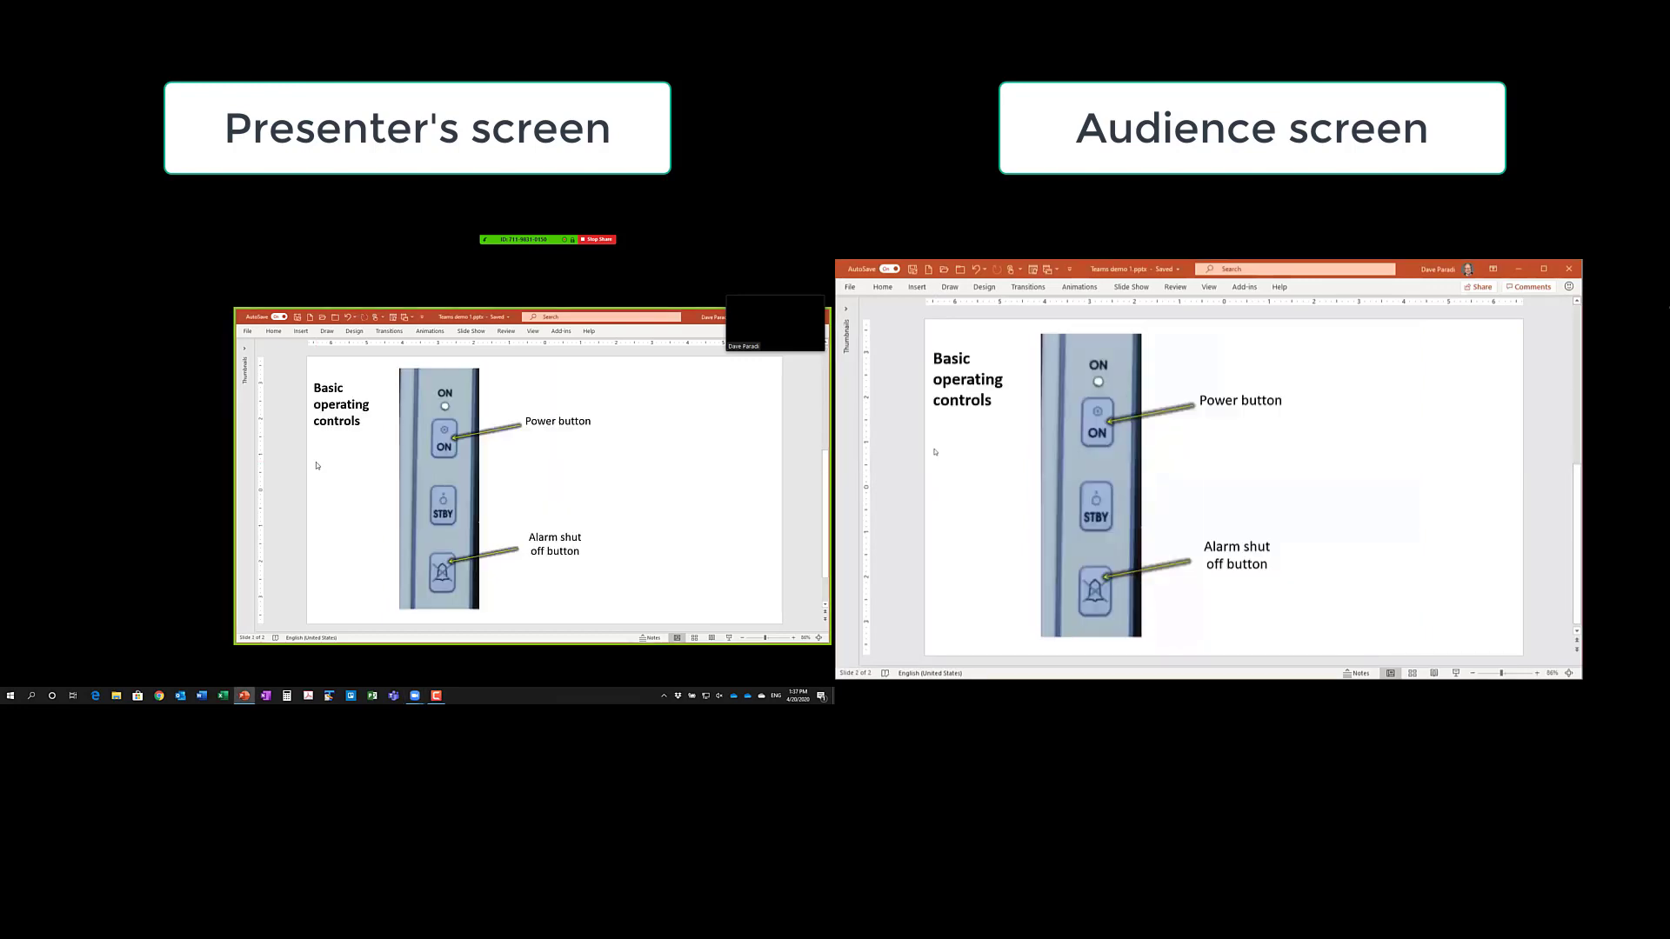
key(Page_Up)
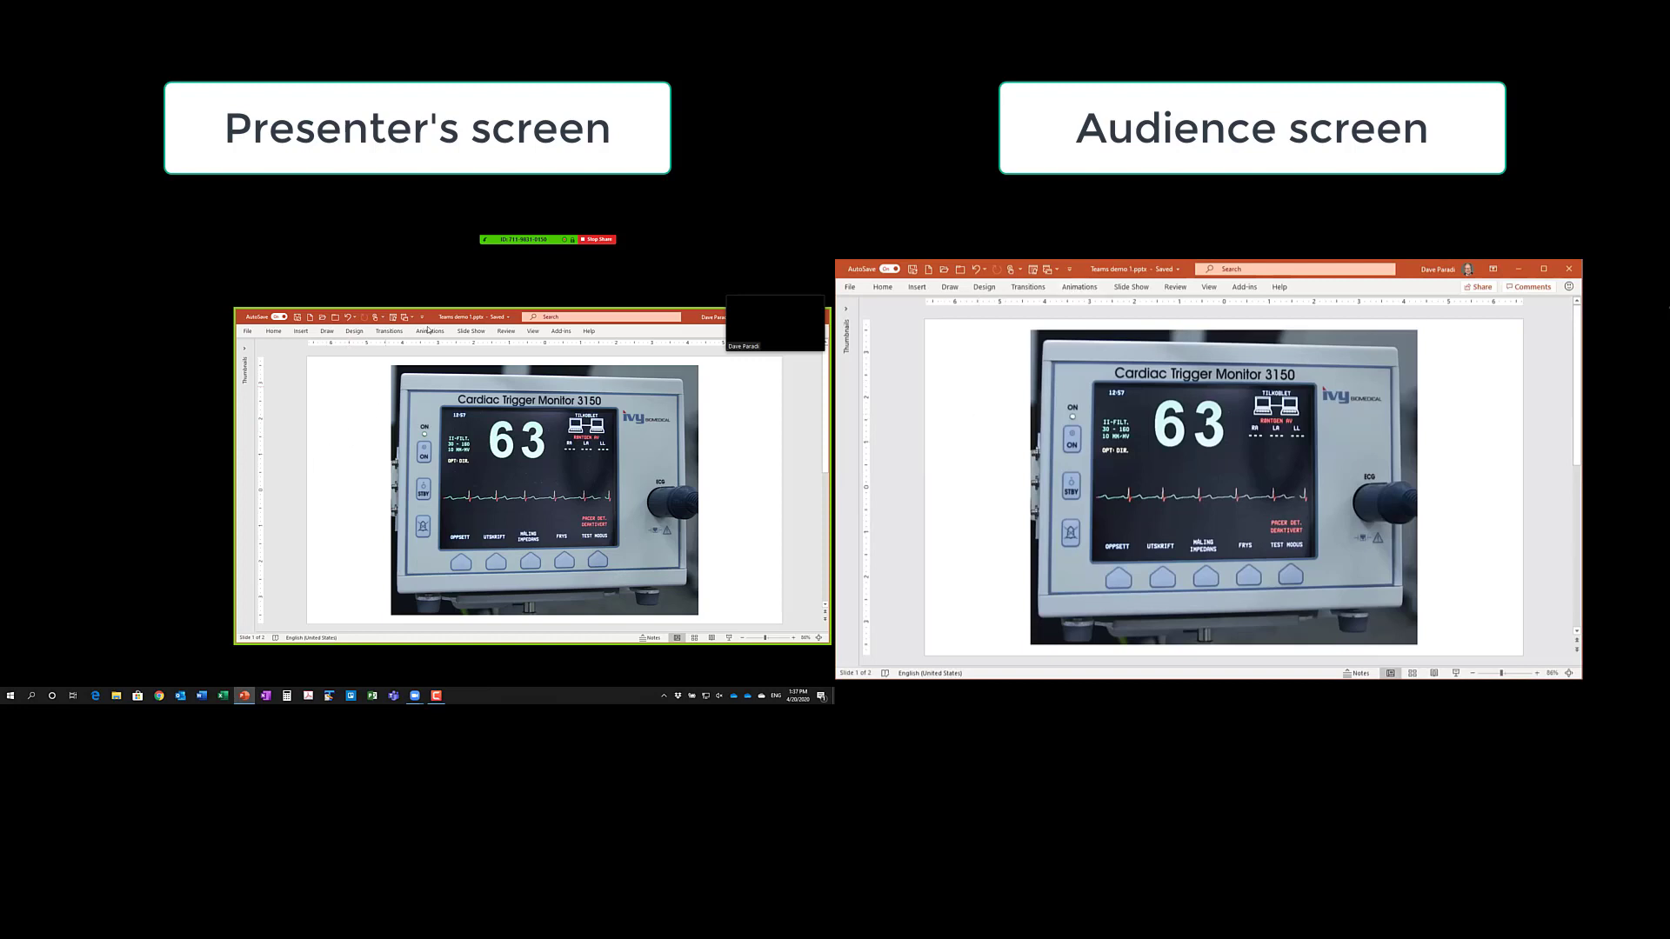
mouse_move(497, 239)
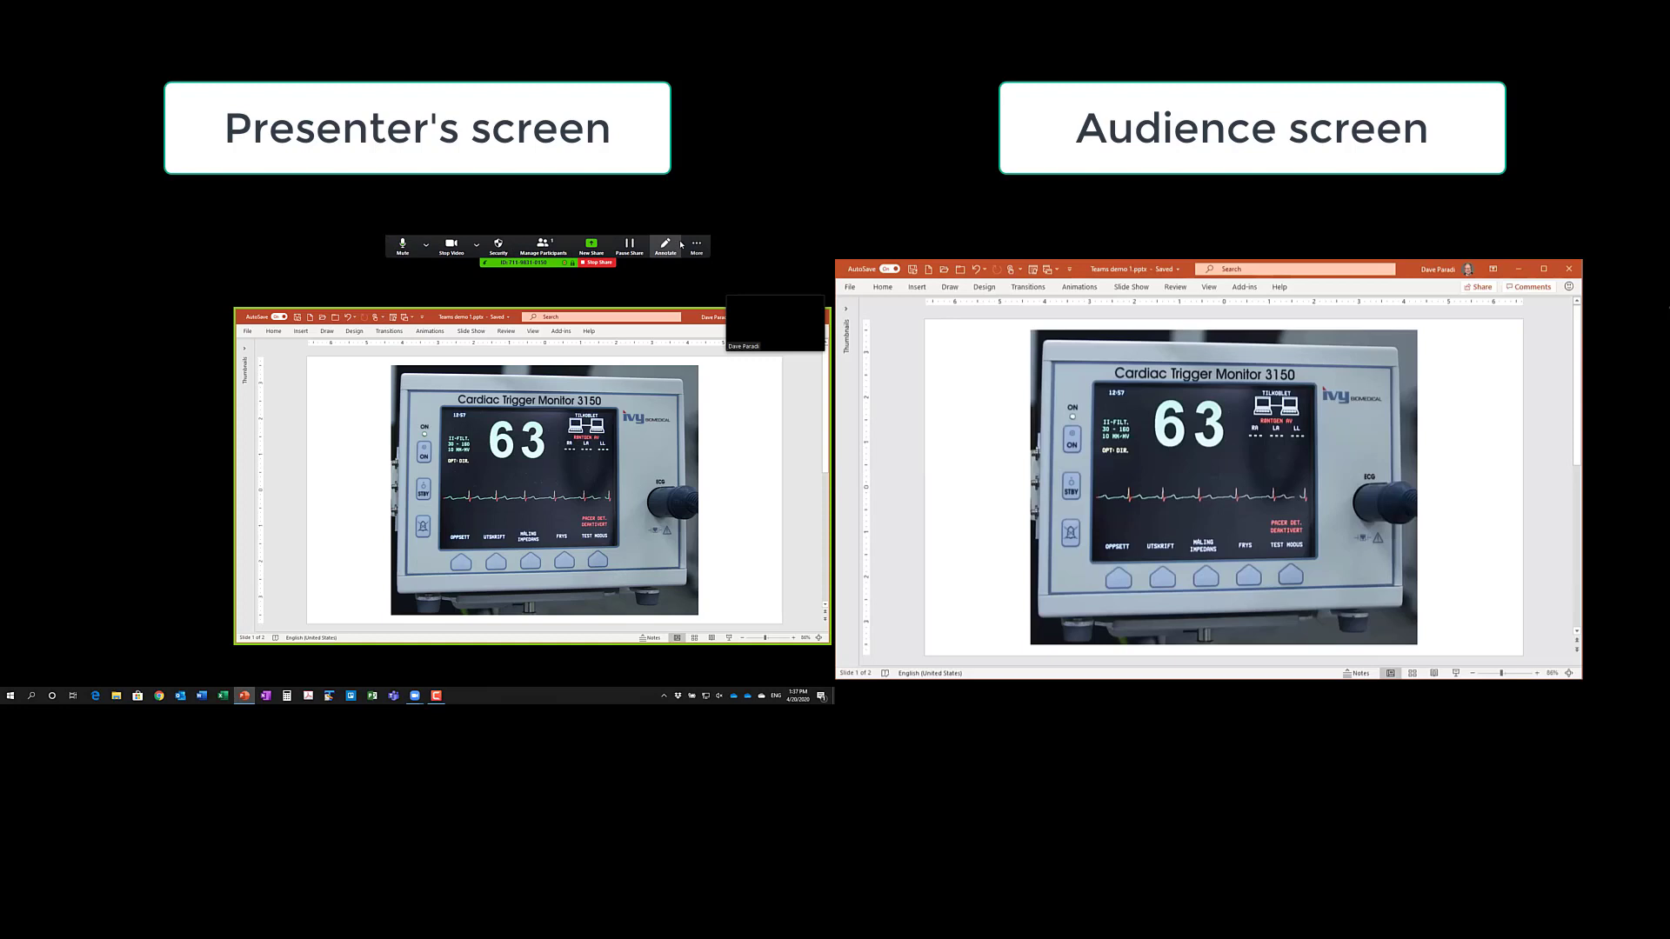
click(697, 246)
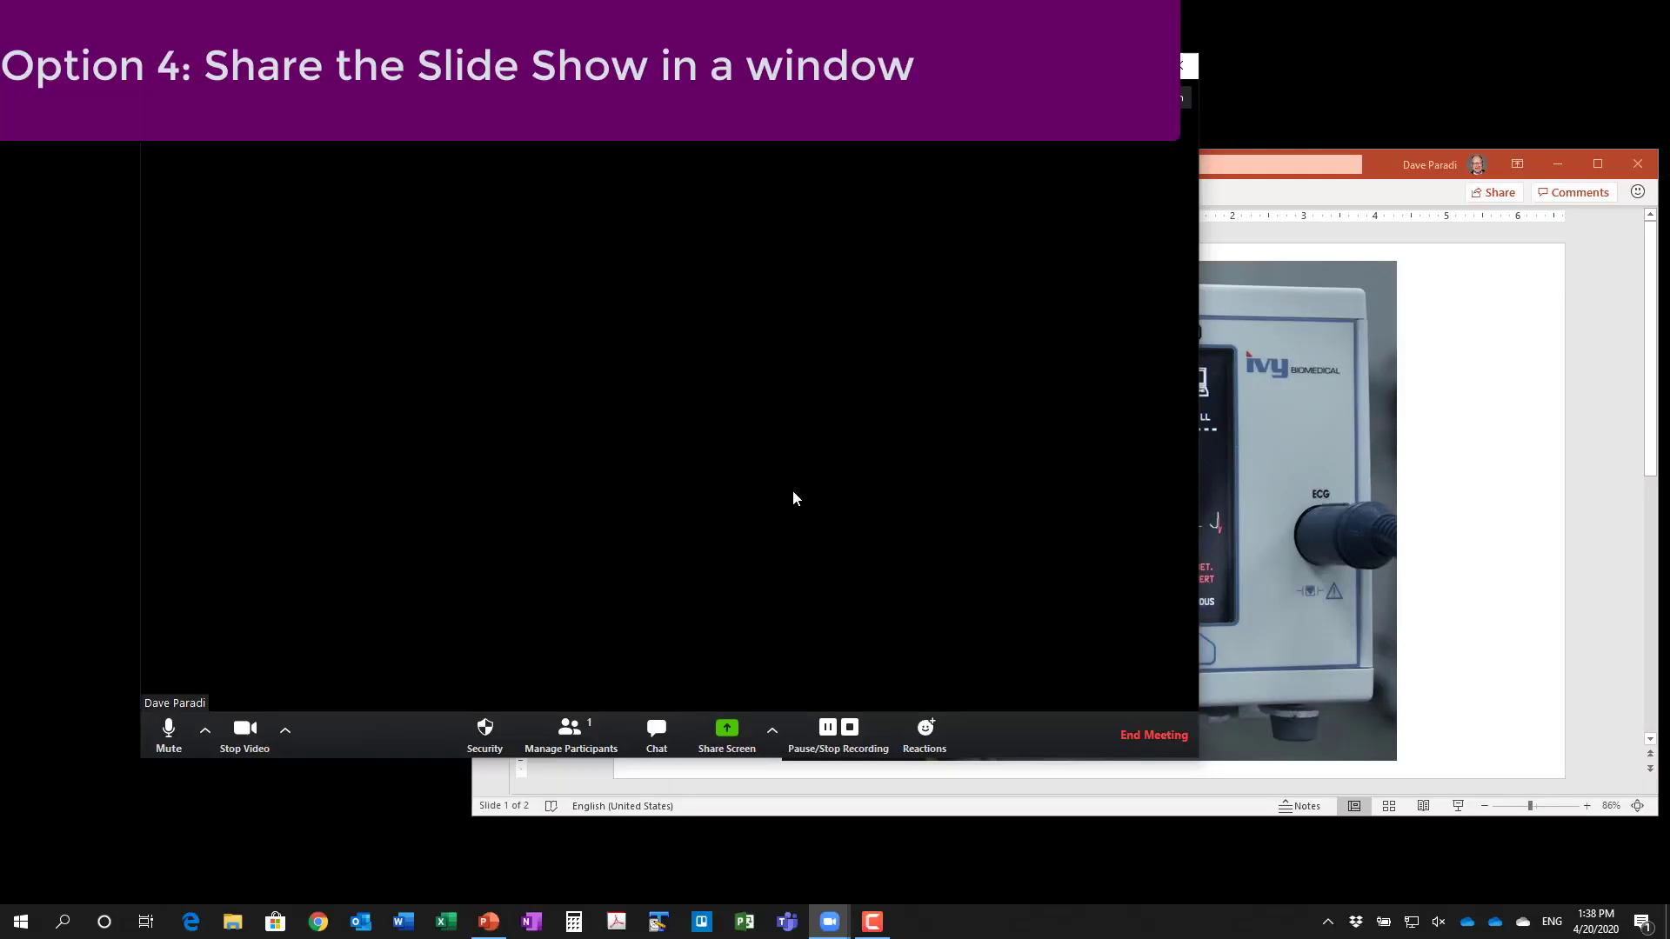
In PowerPoint, widen the Thumbnails pane and pin the ribbon expanded, ending on the Home tab
click(1460, 494)
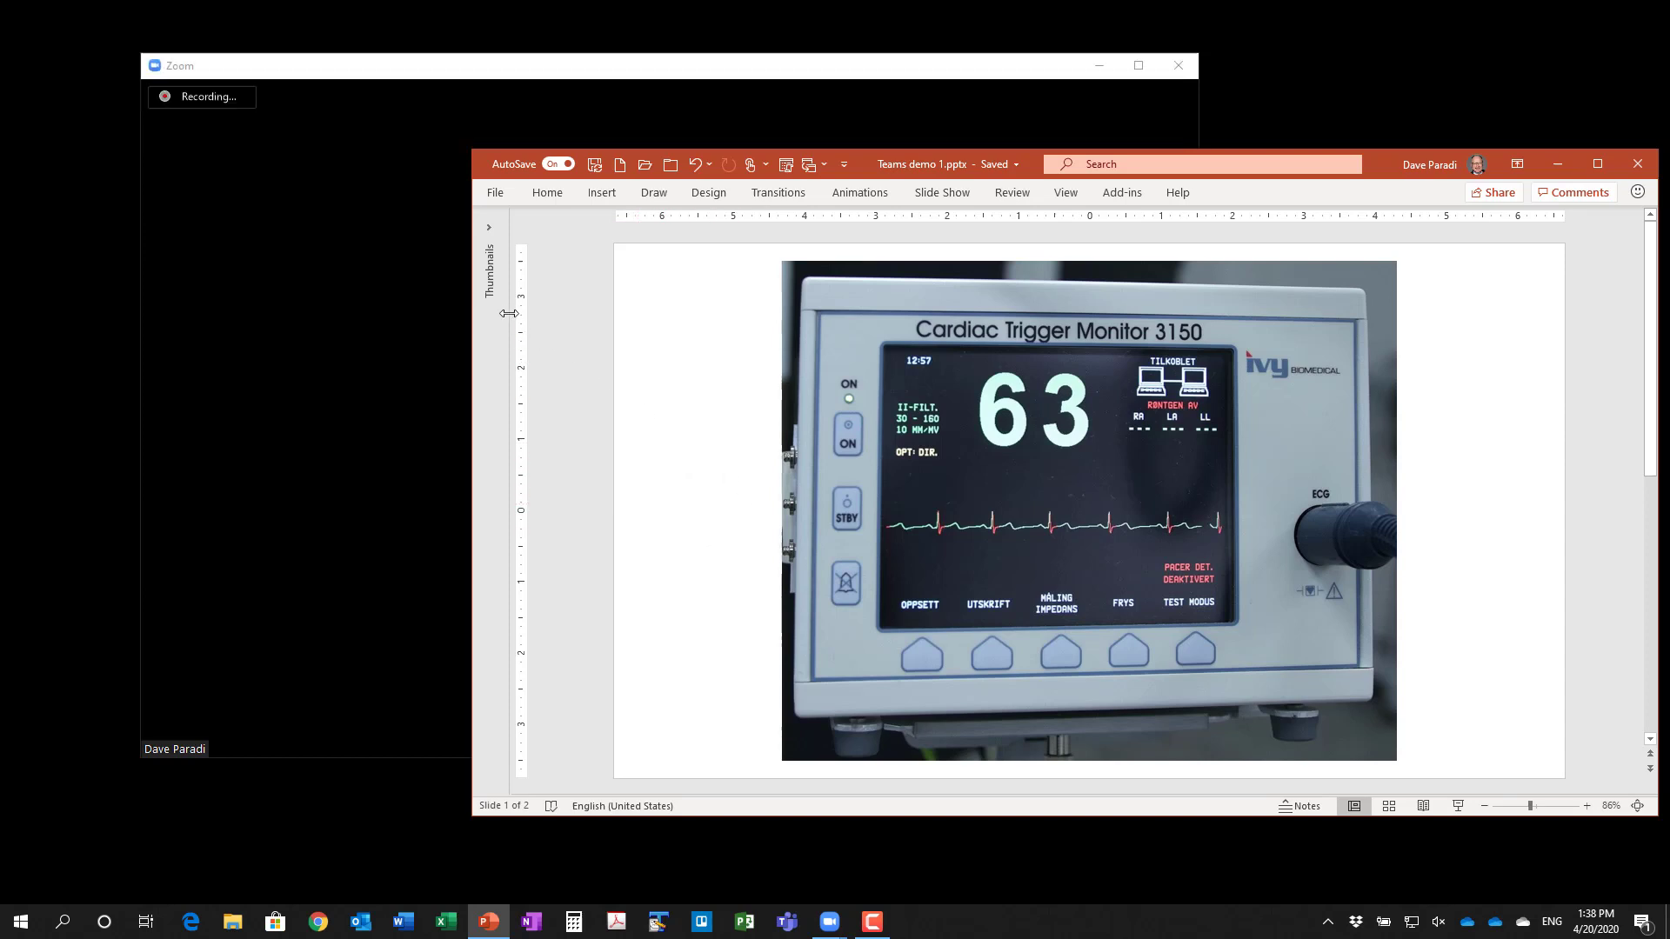
drag(507, 320, 651, 322)
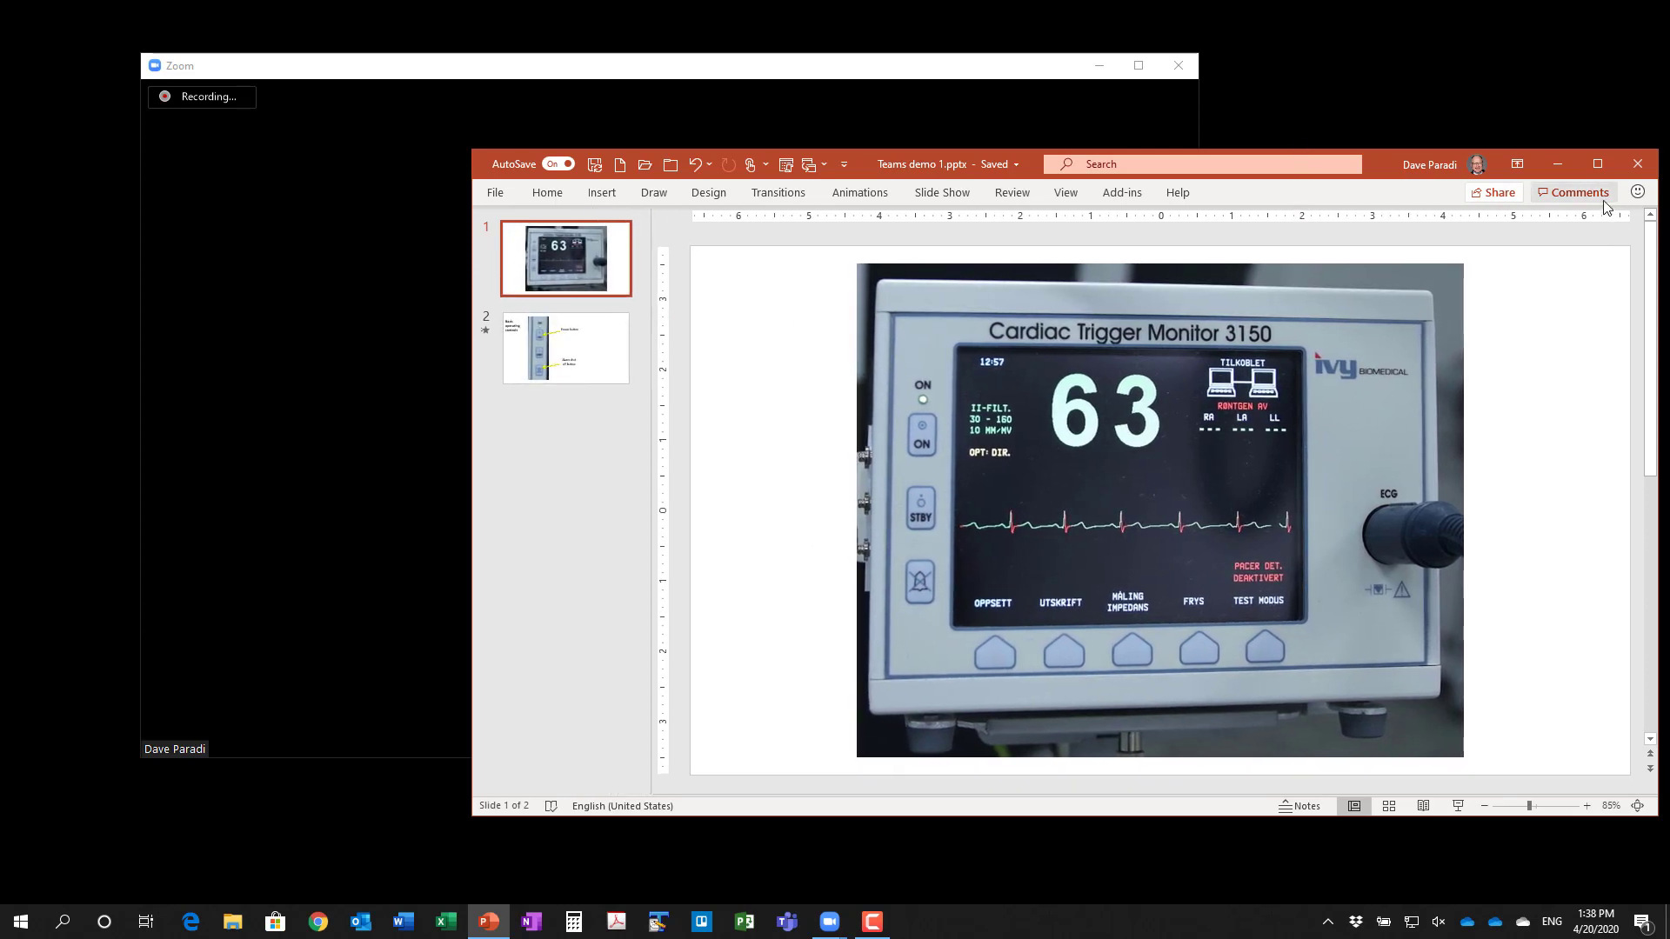
click(1177, 192)
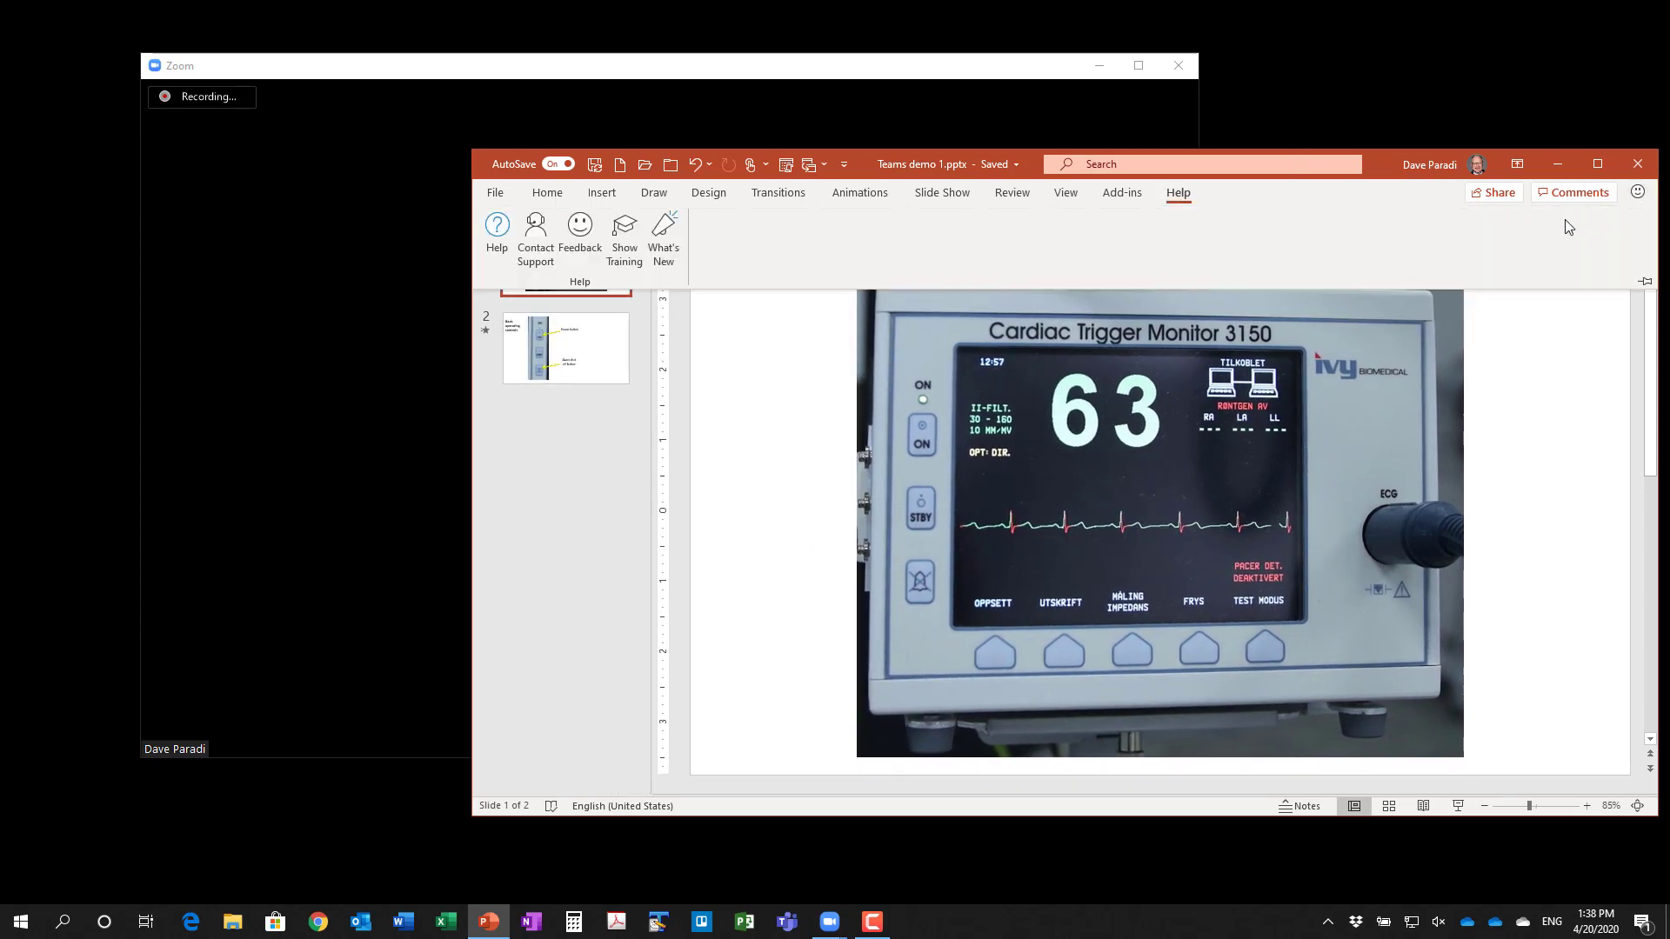
click(1647, 284)
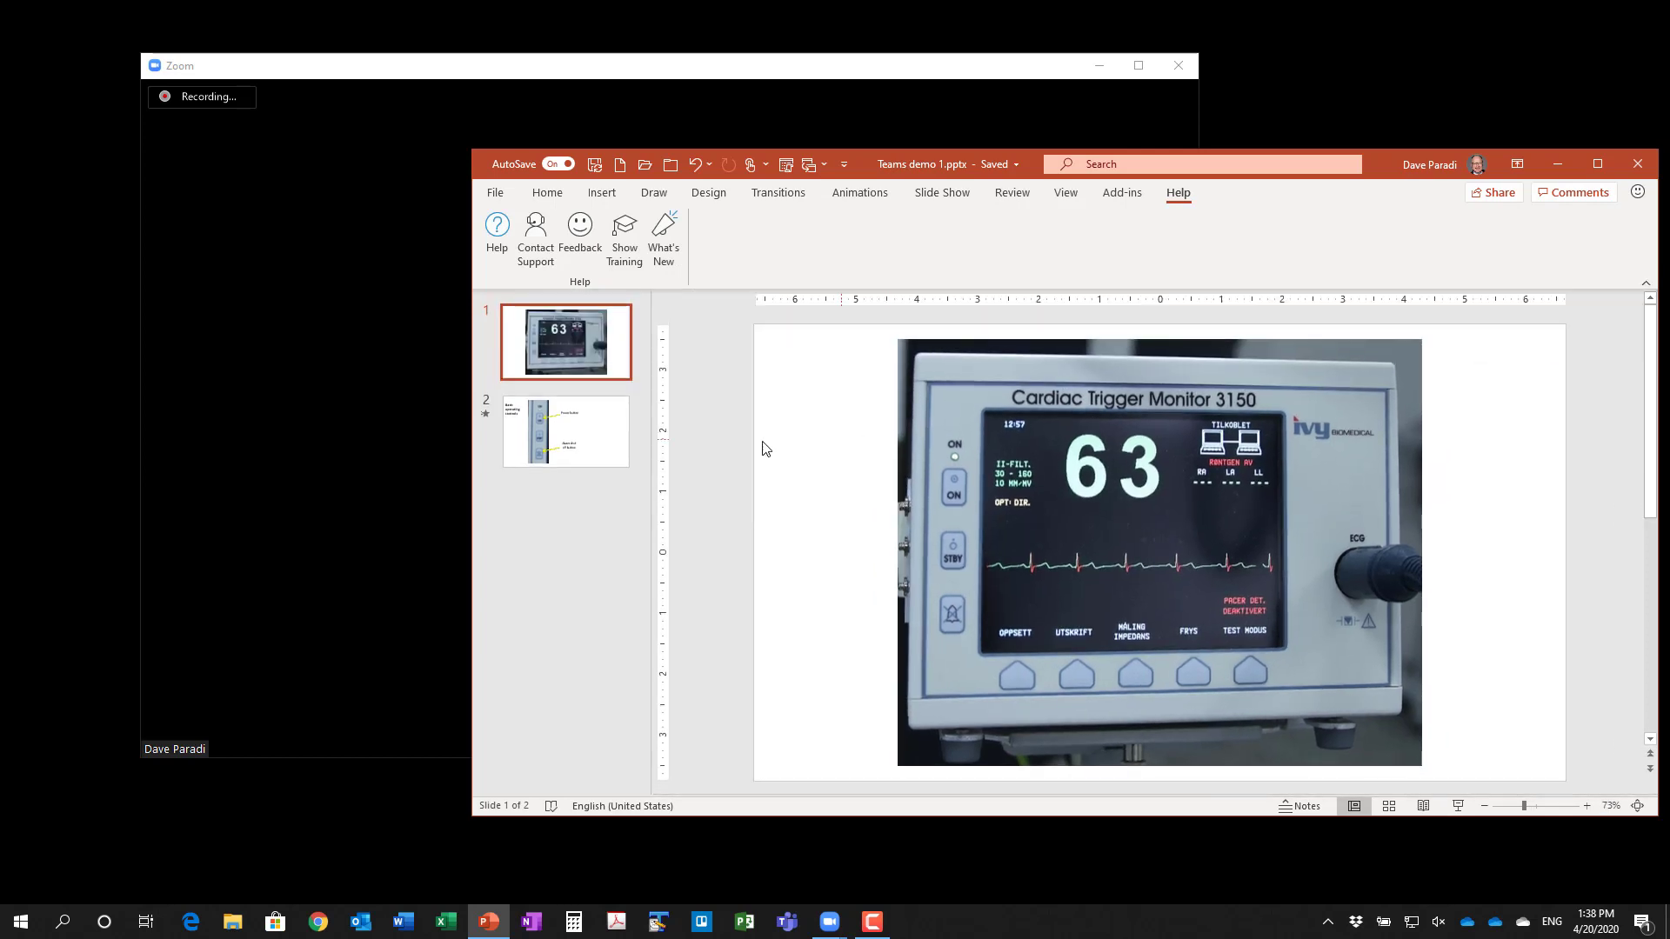
click(547, 192)
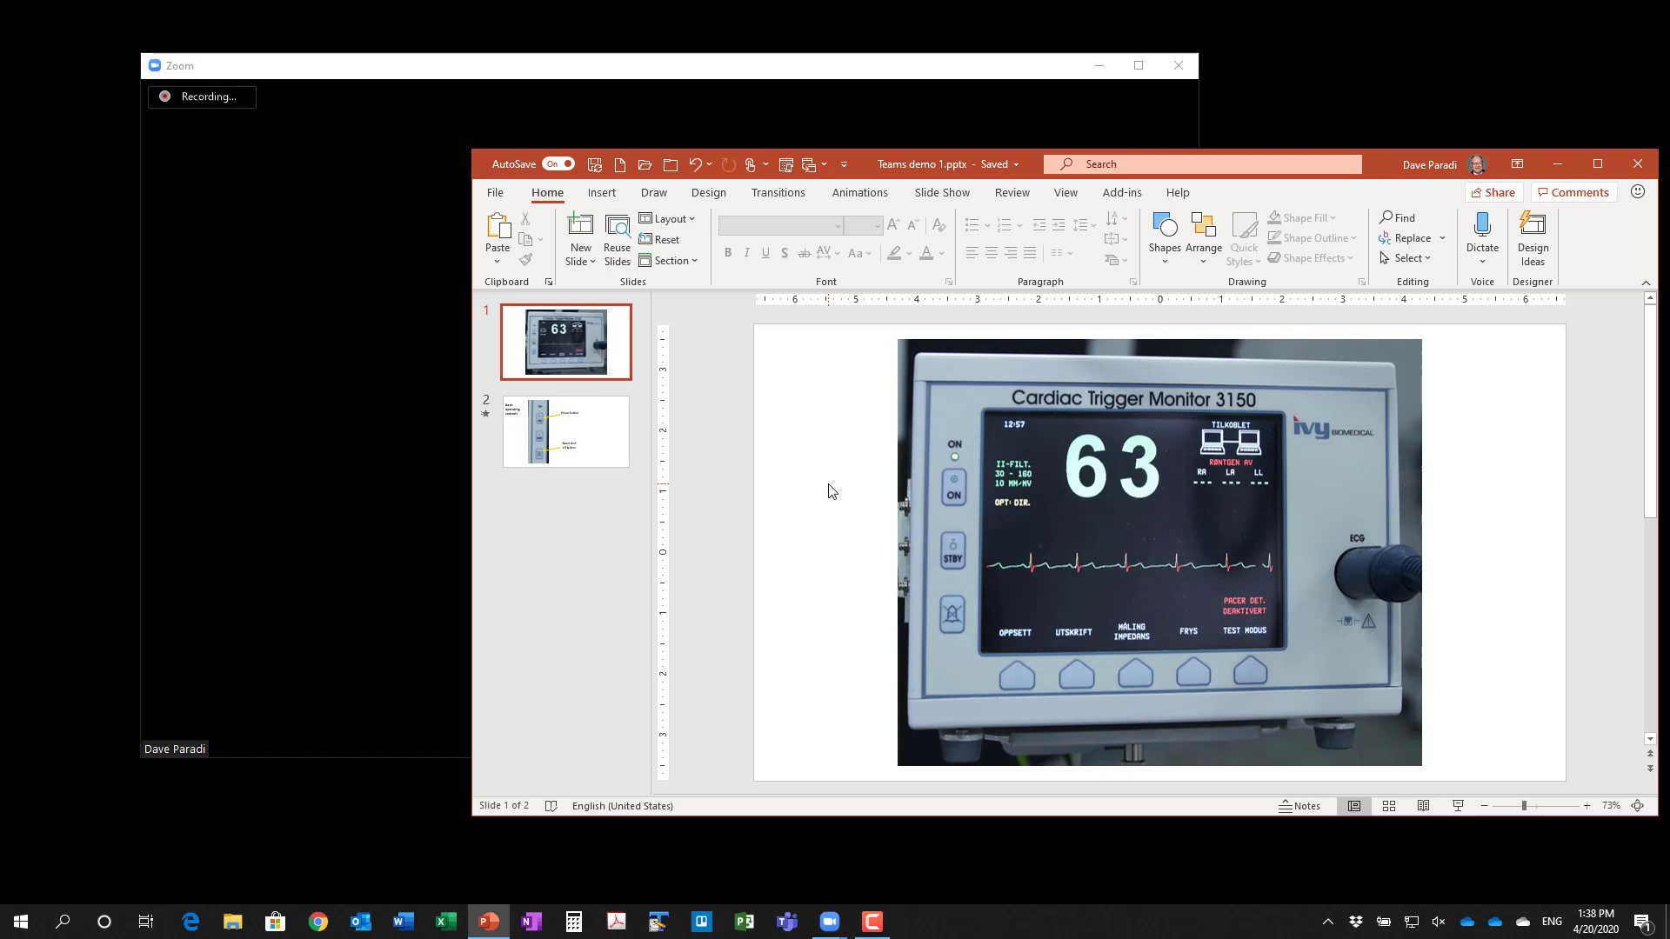
Set the show type to Browsed by an individual (window) in Set Up Slide Show
click(947, 195)
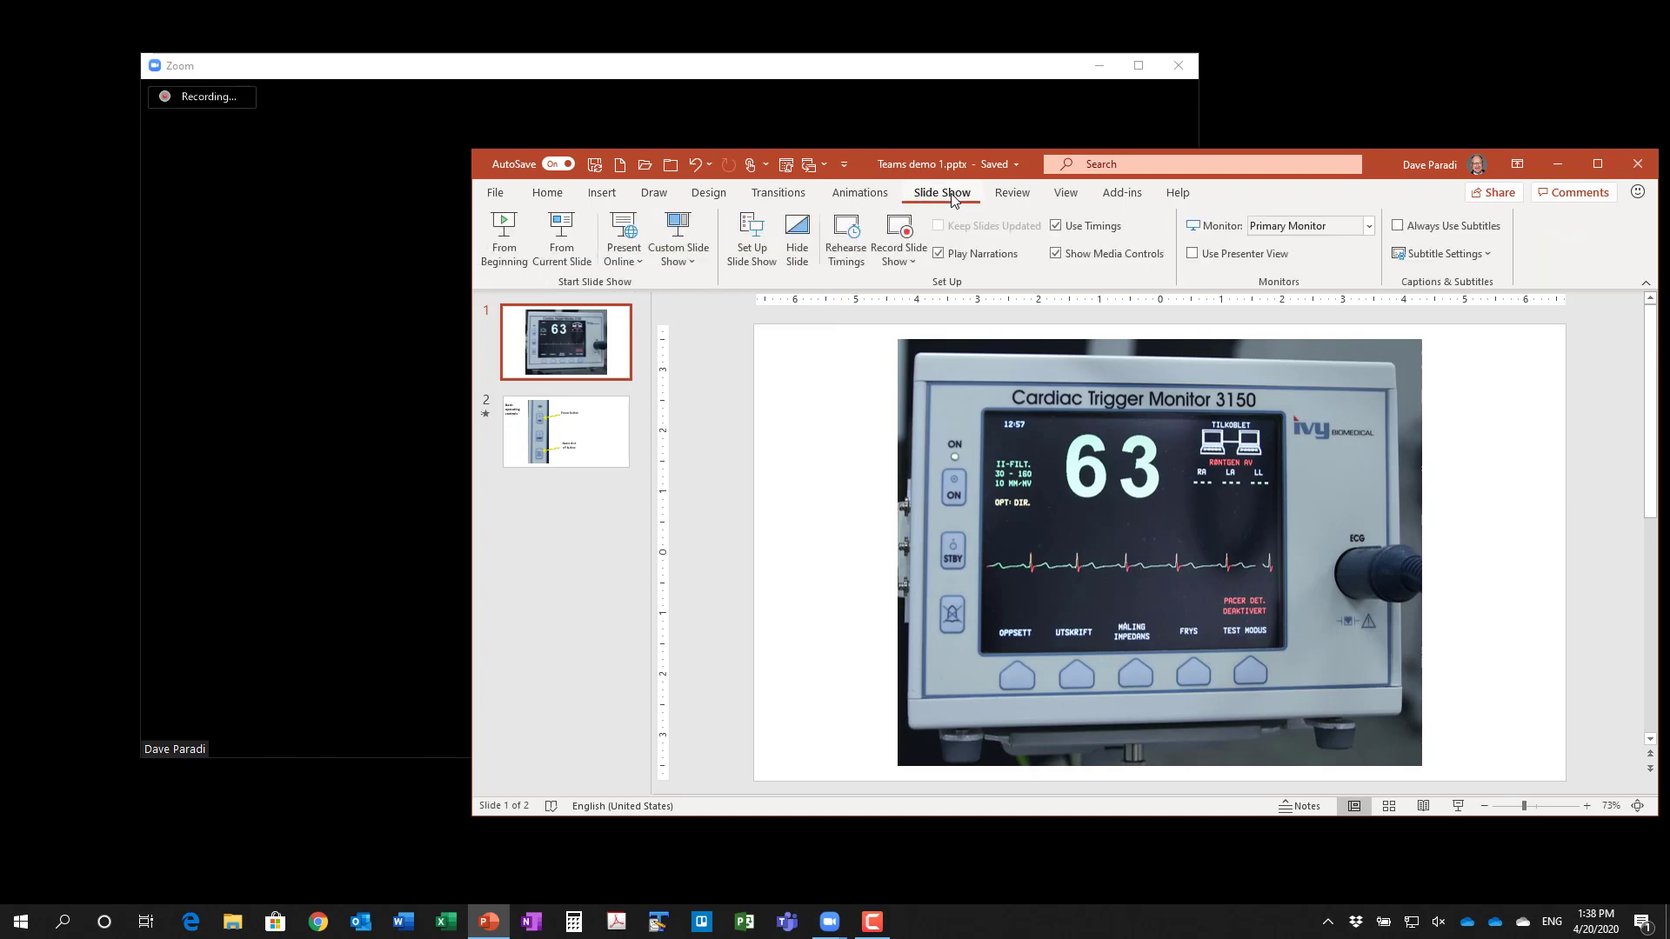
click(751, 243)
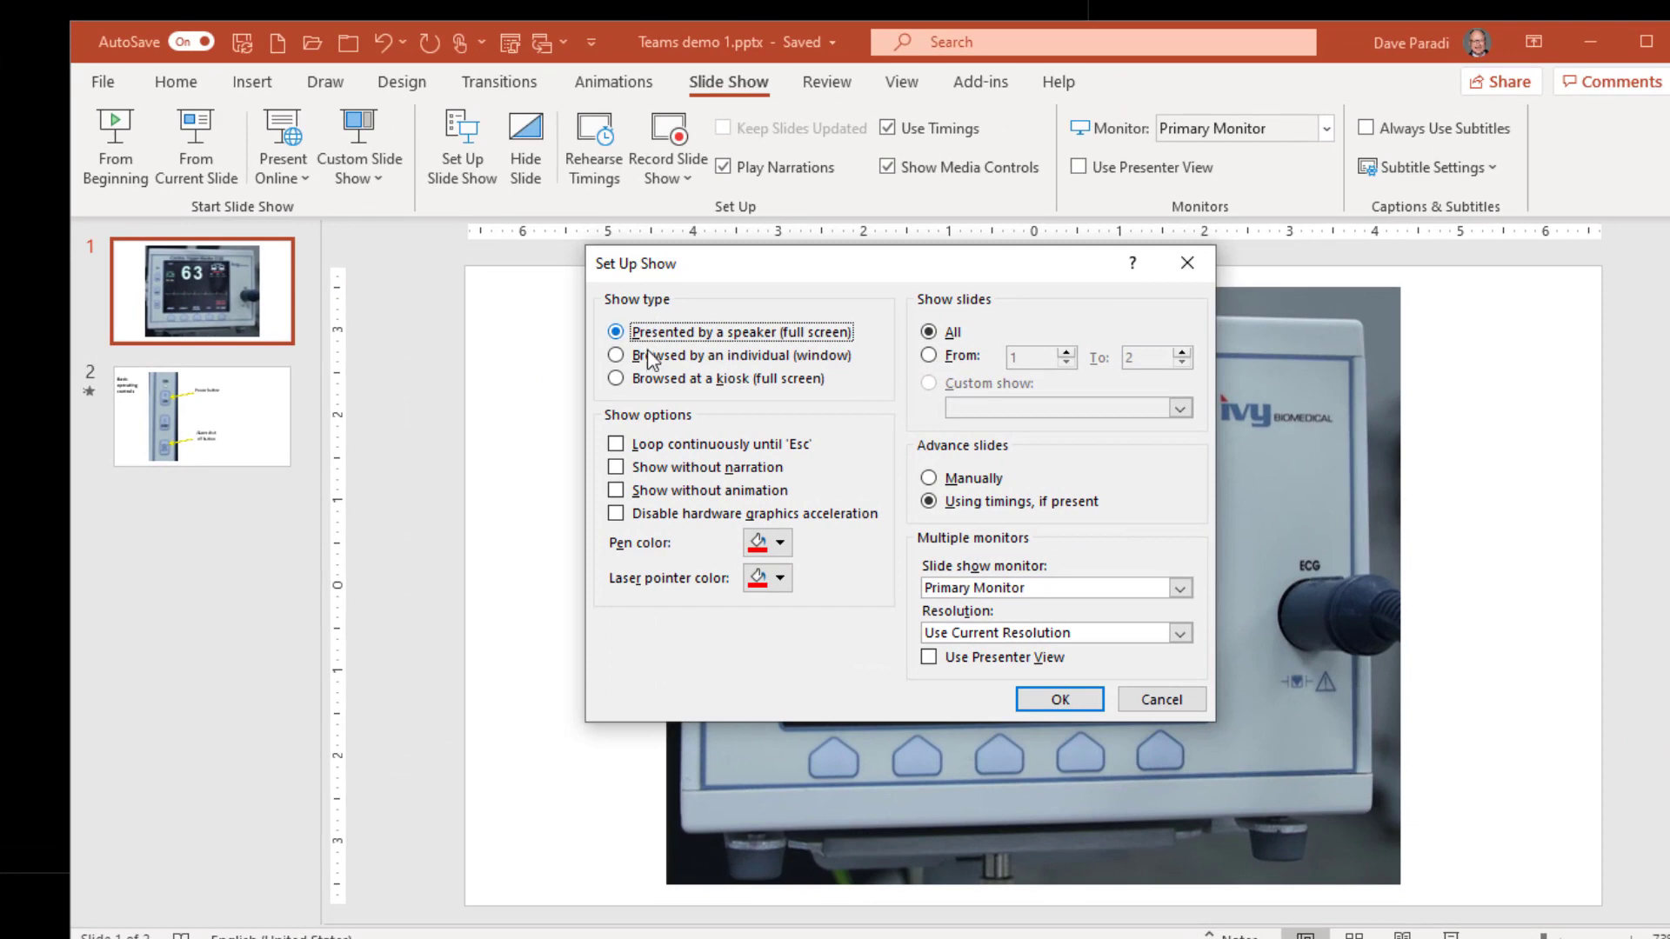
click(617, 357)
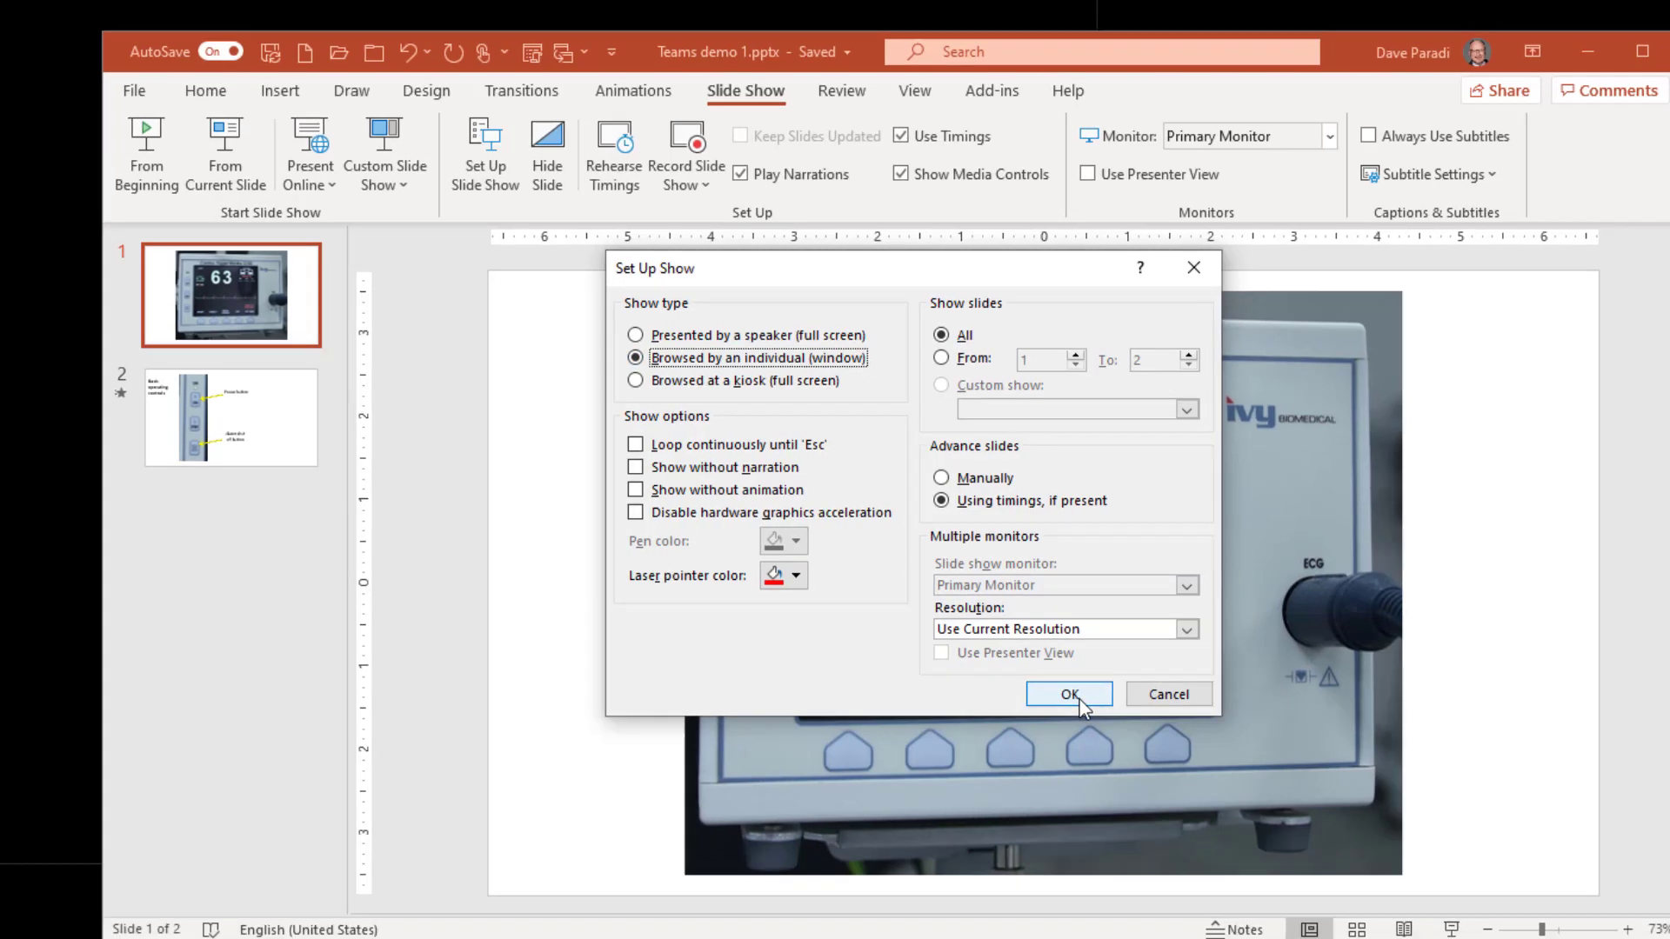
click(1068, 704)
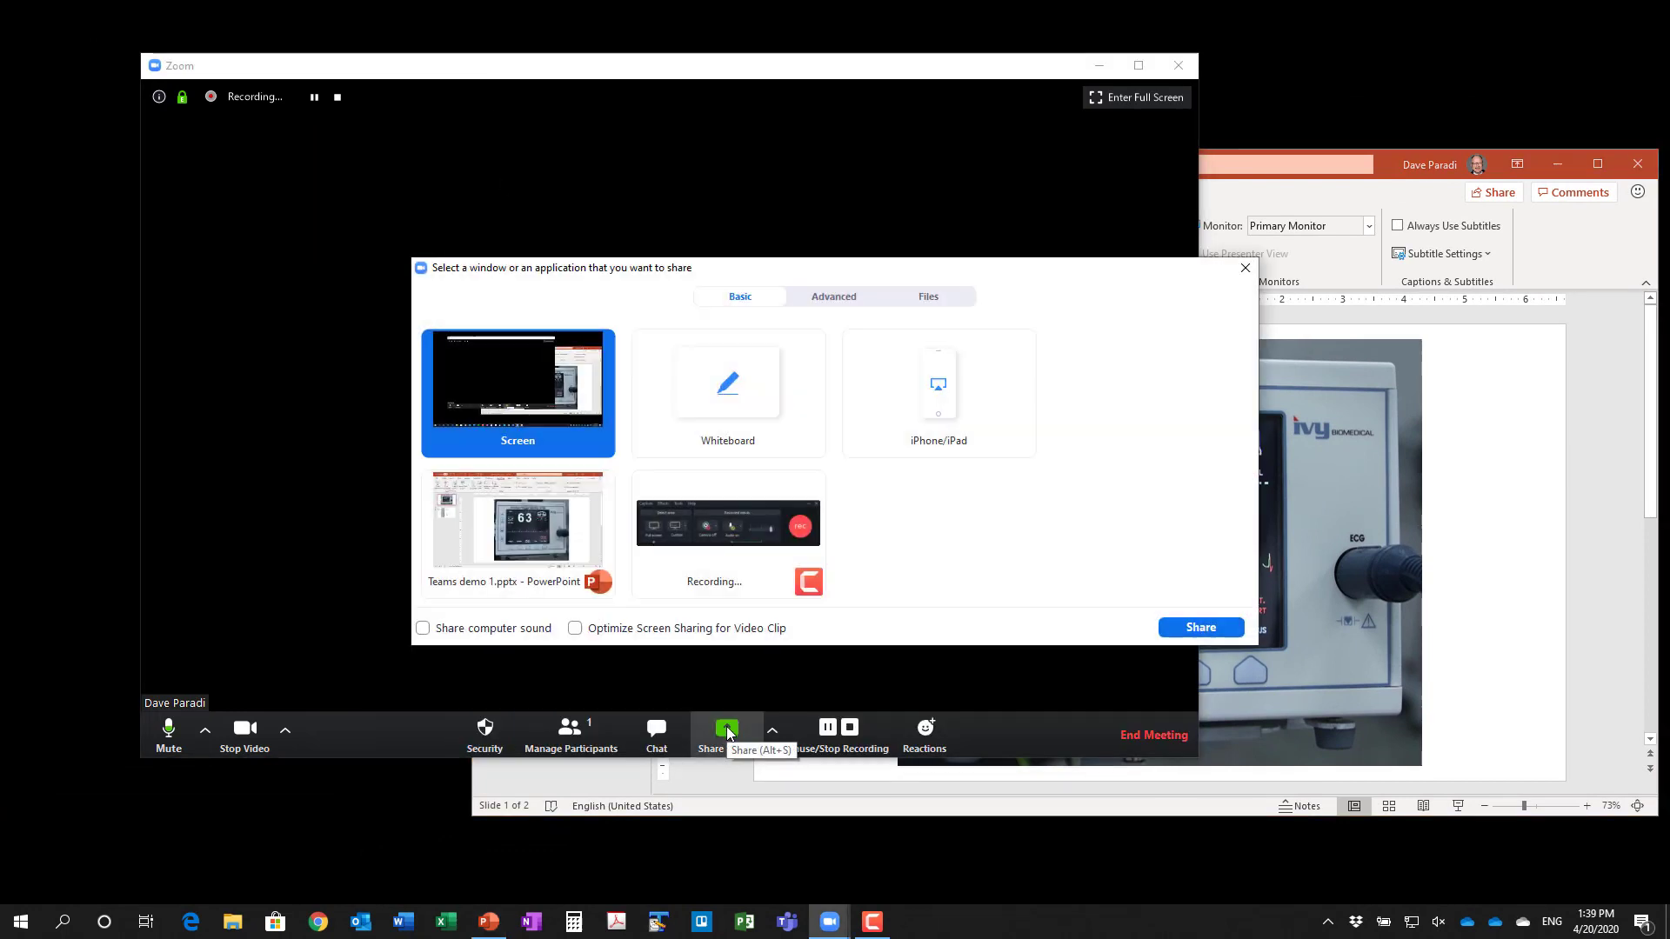
Share the 'Teams demo 1.pptx - PowerPoint' window in the Zoom meeting
click(518, 561)
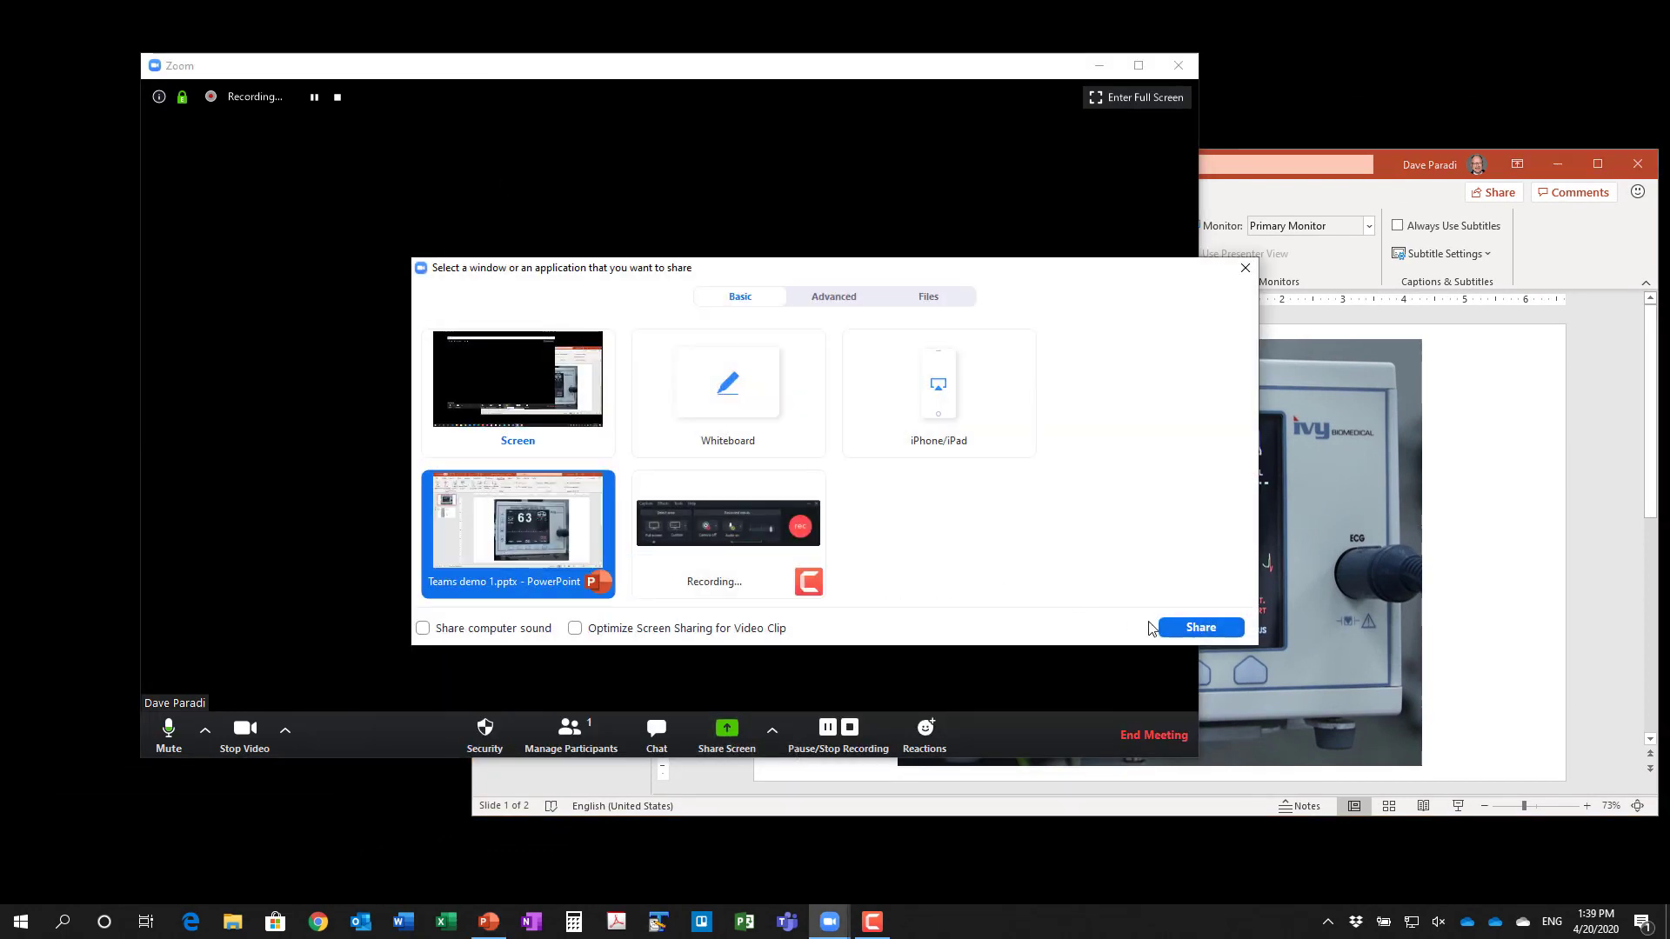
click(1187, 629)
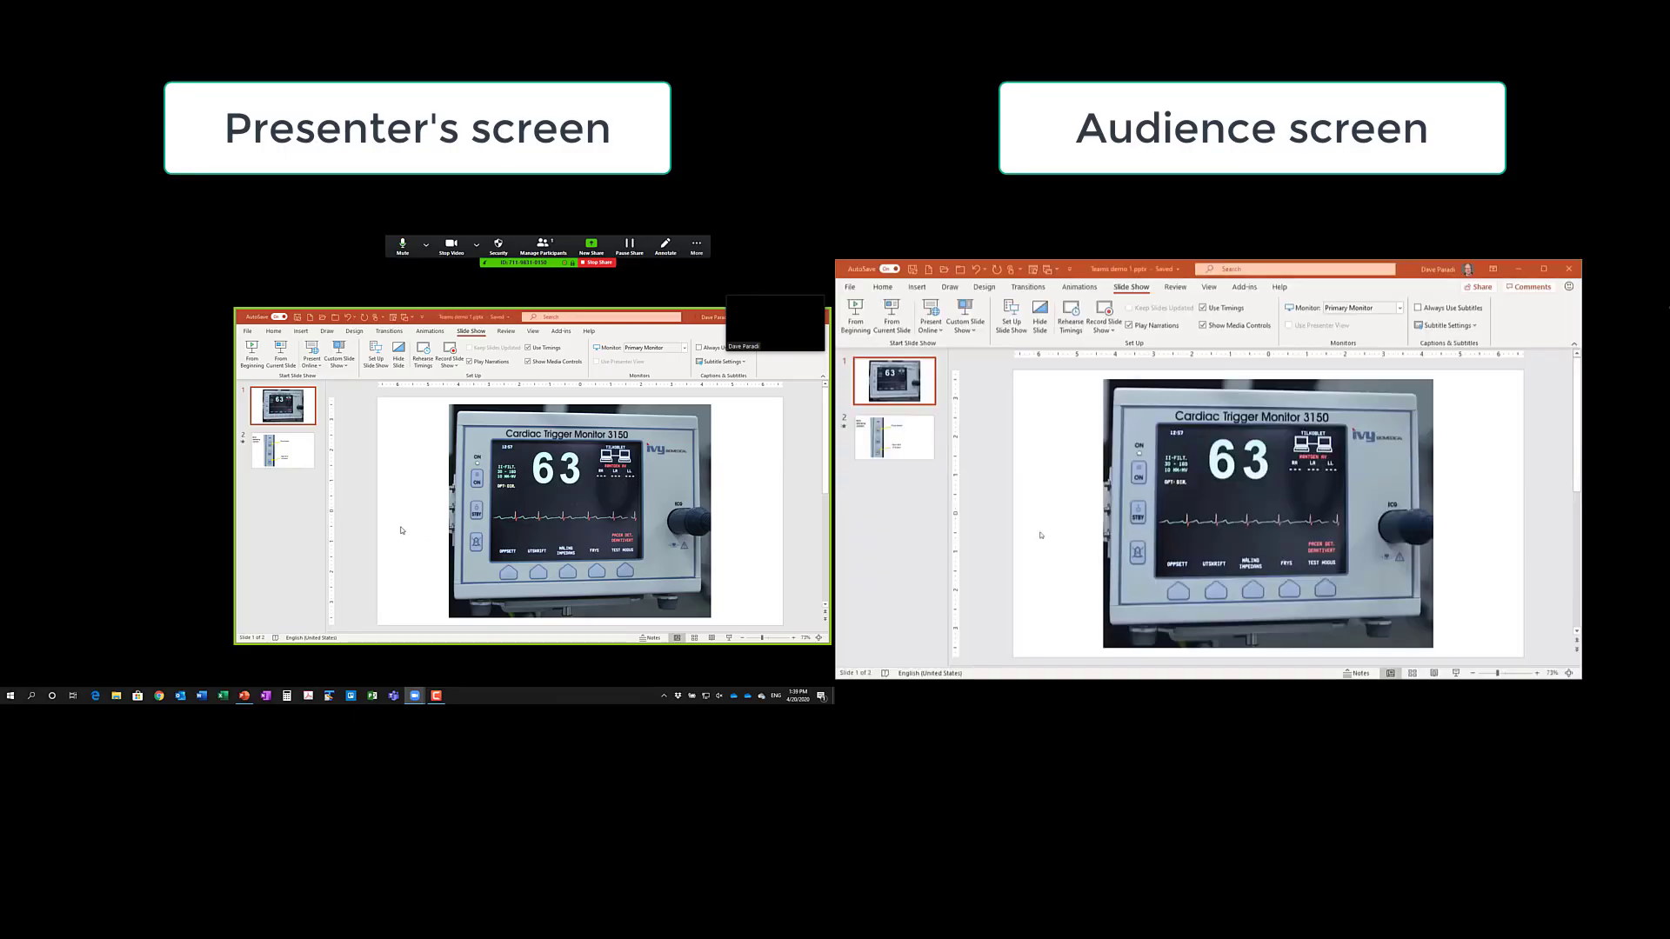
Play the windowed show from the beginning, revealing the Power and Alarm shut off callouts, until it ends
click(255, 358)
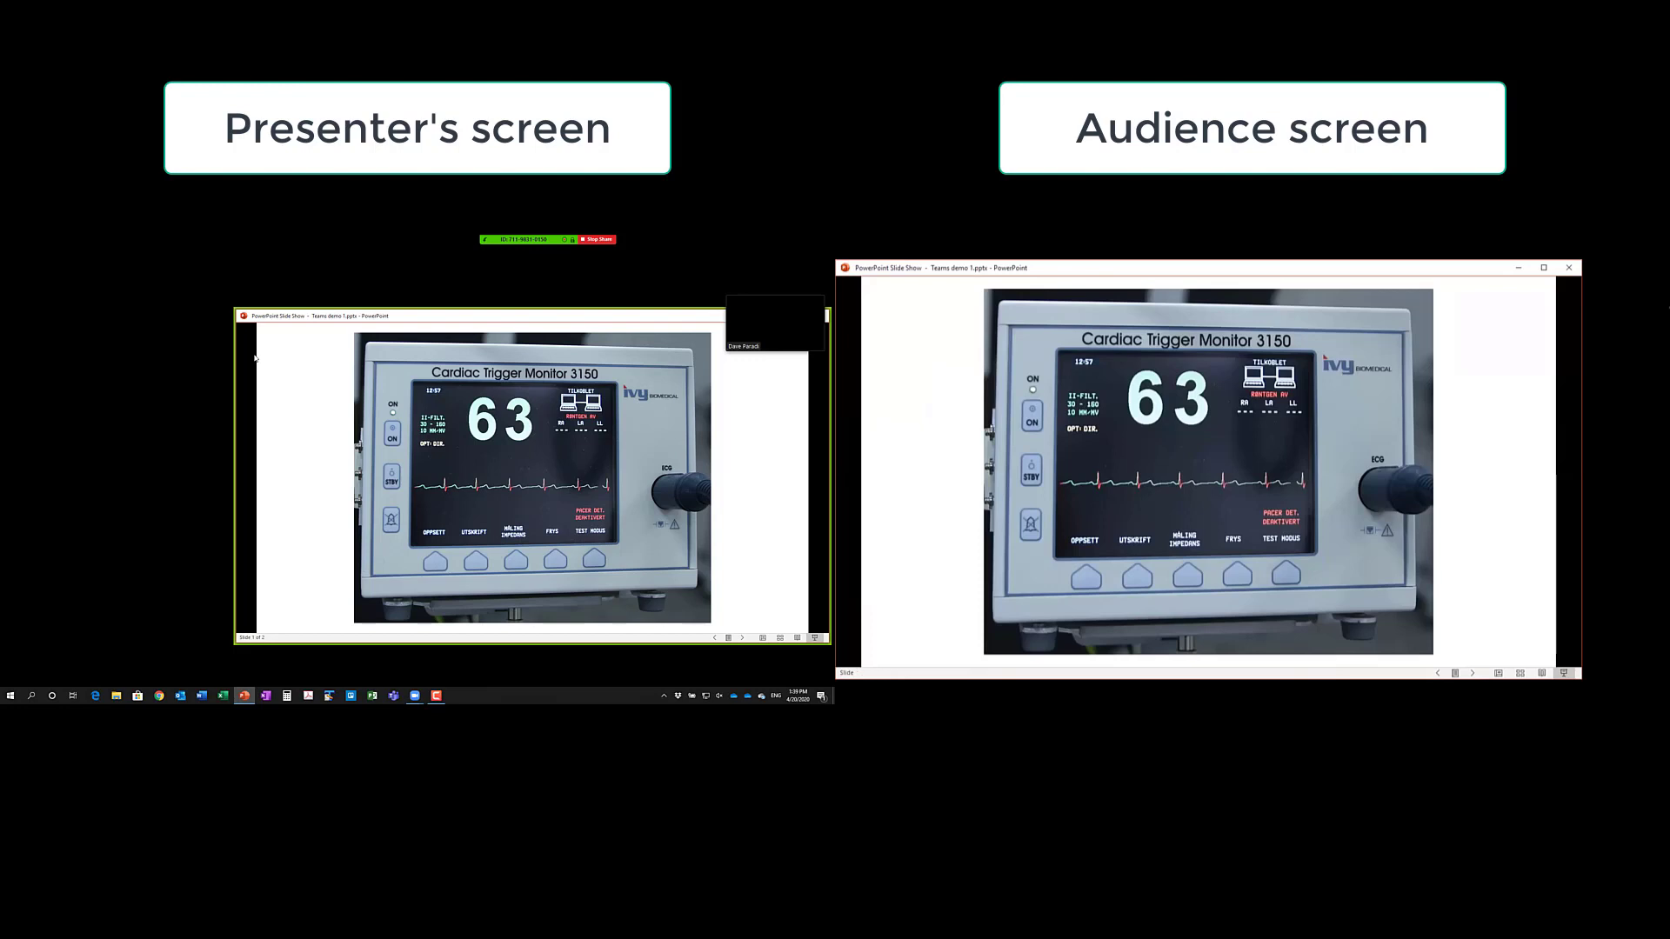
key(Right)
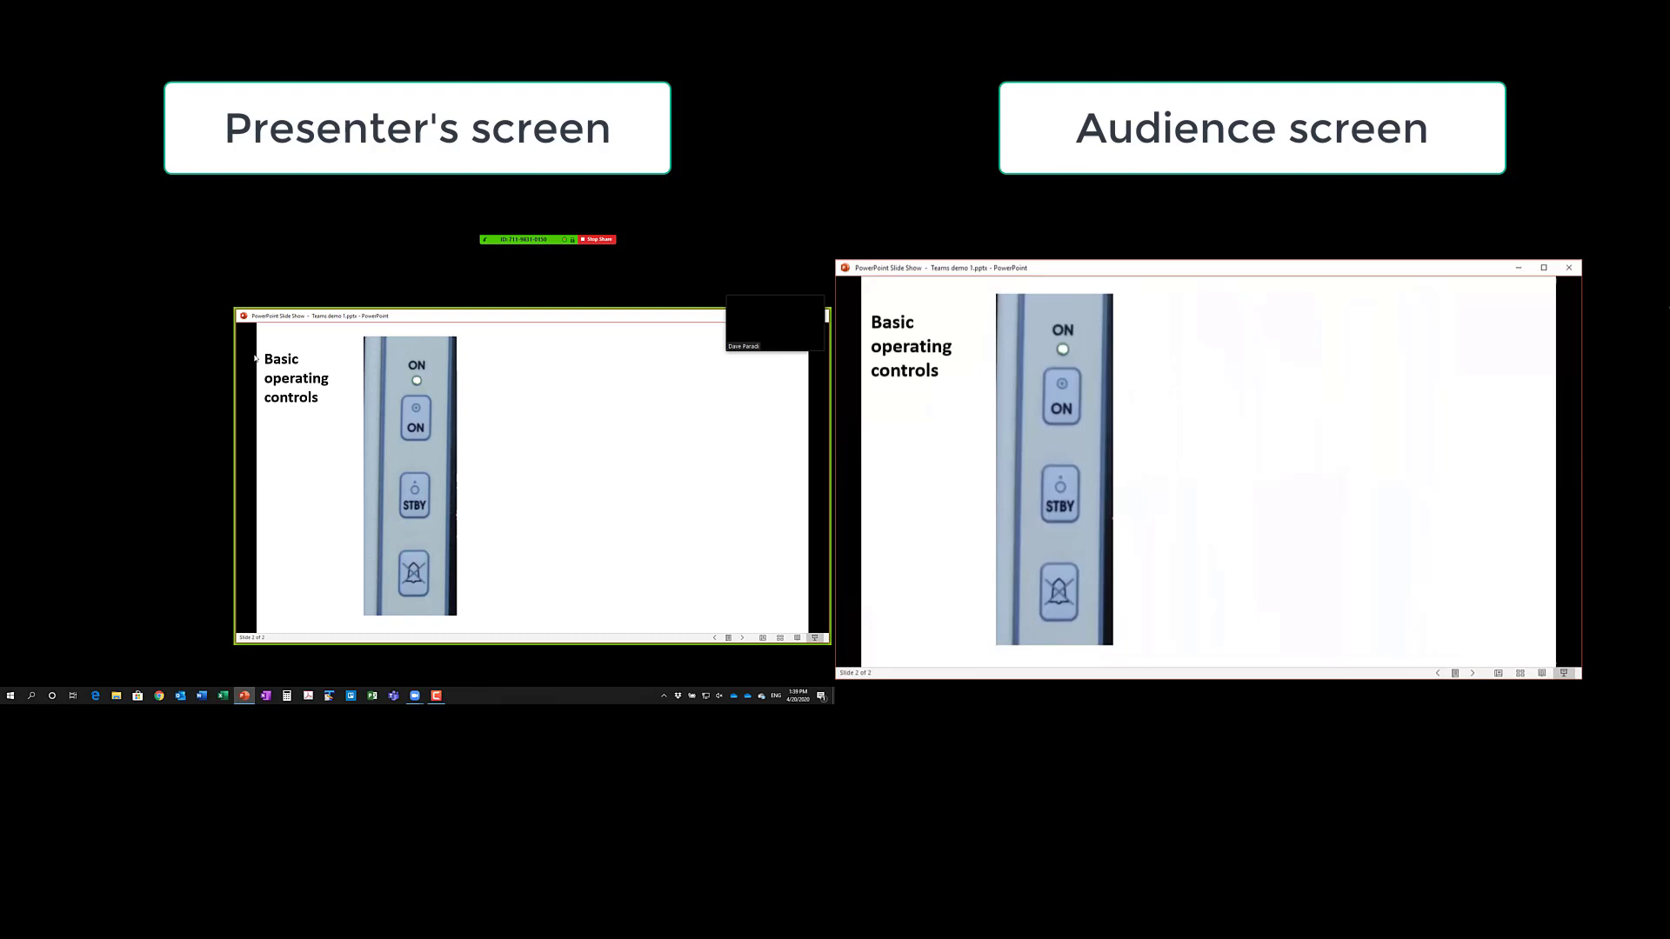
key(Right)
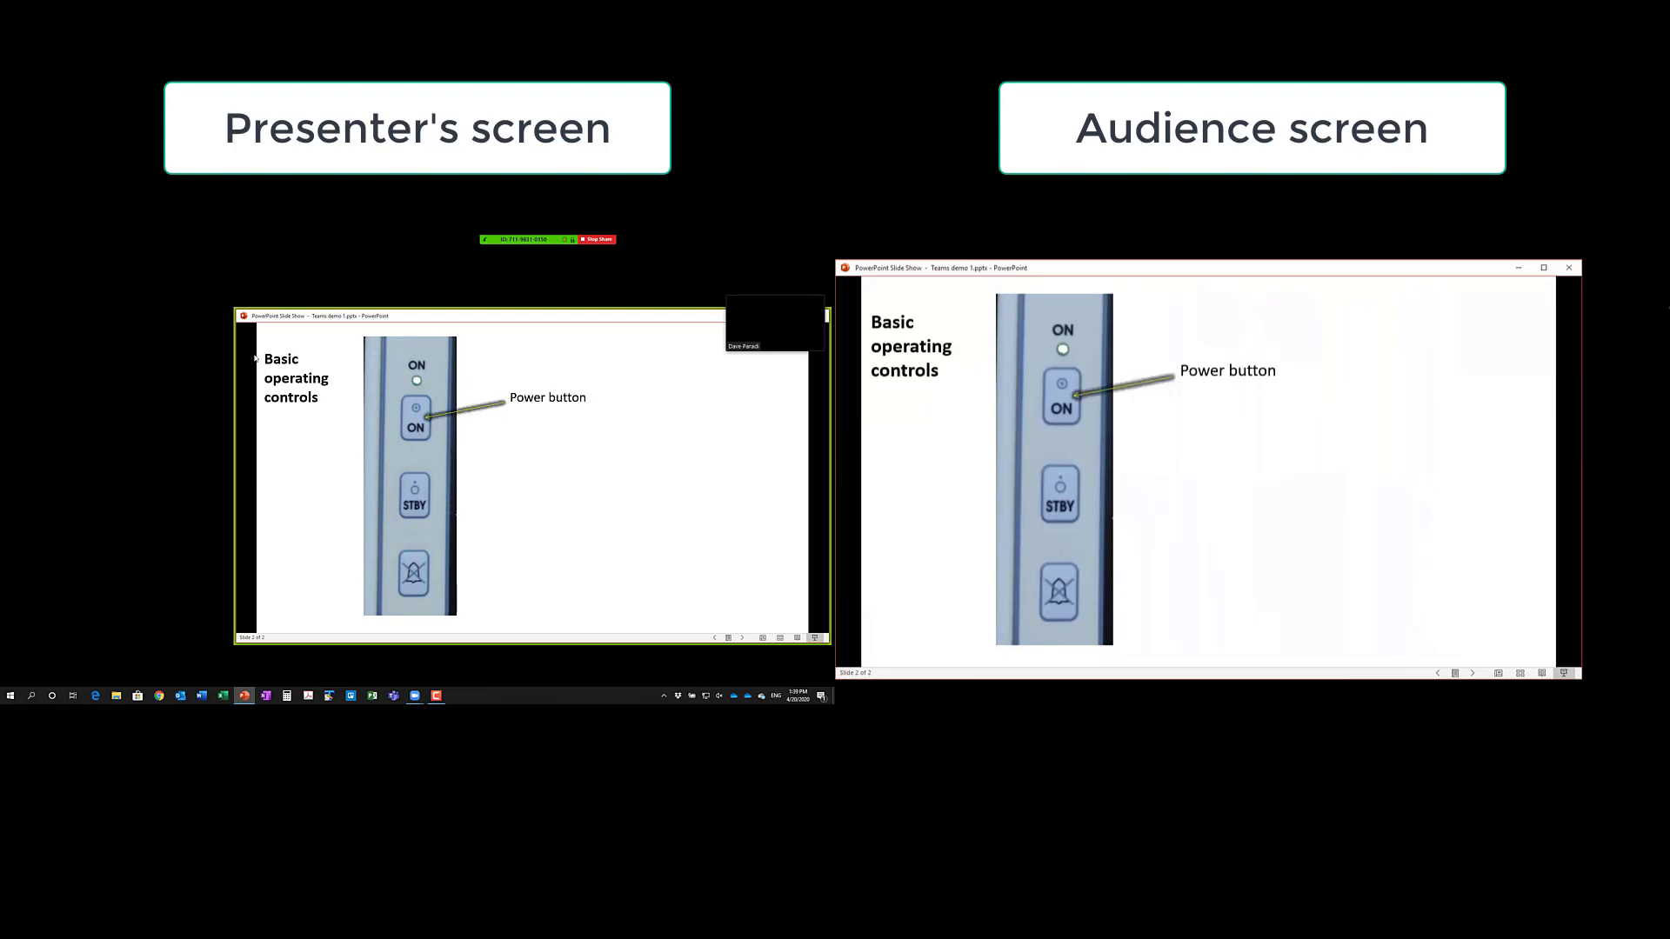
key(Right)
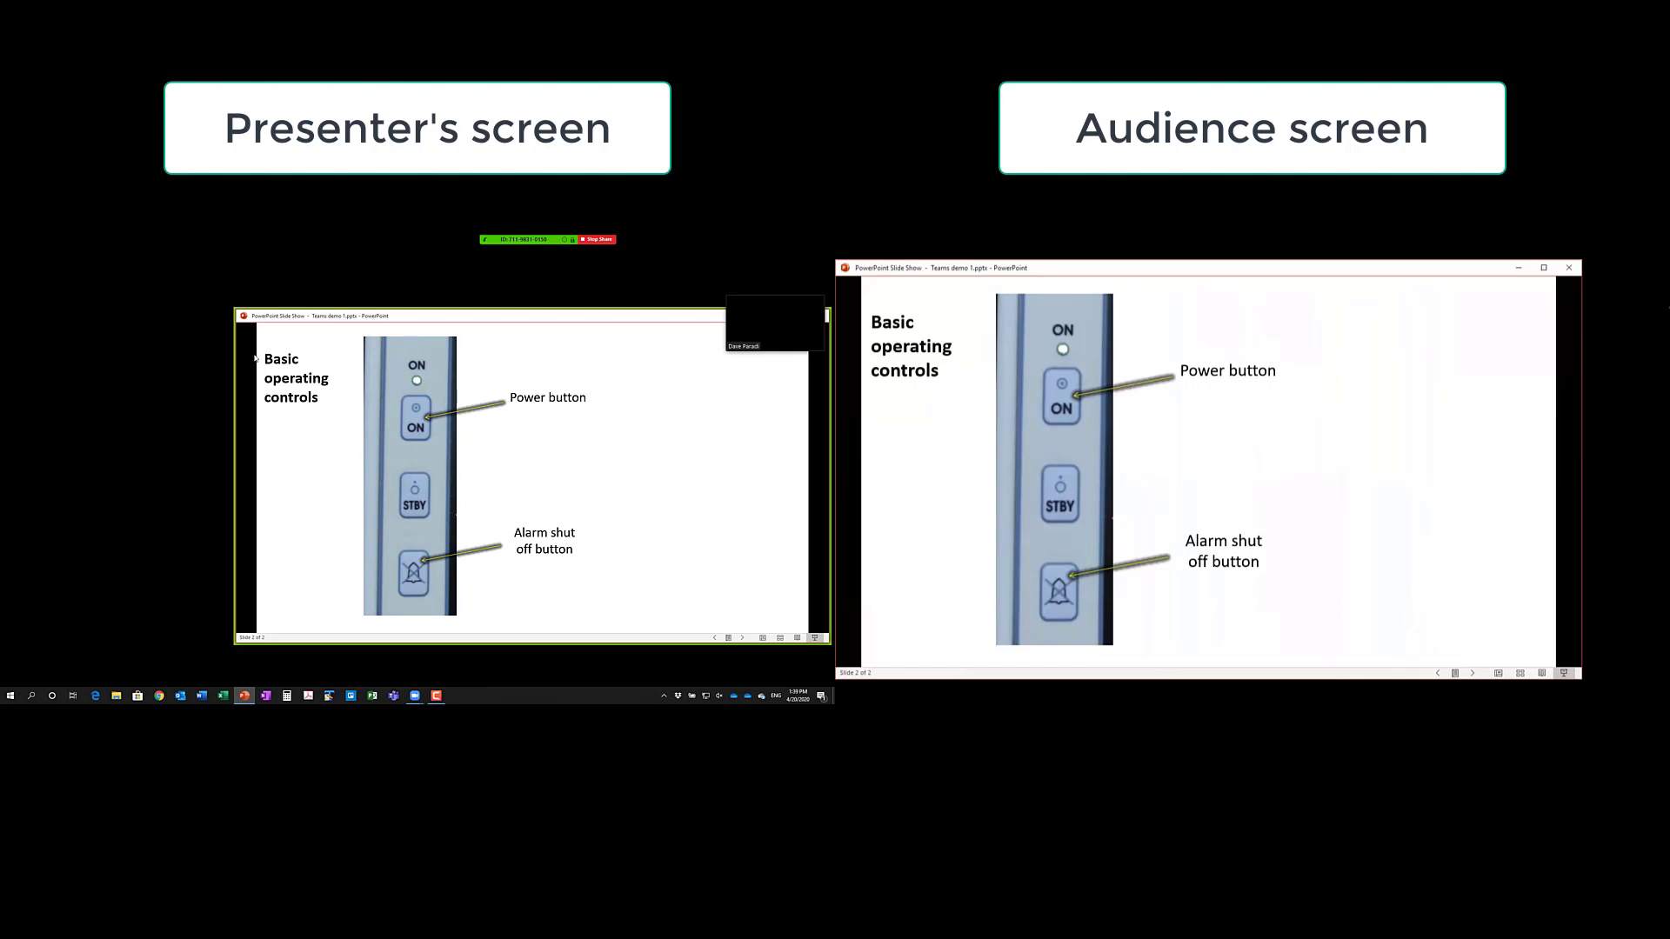
key(Right)
key(Right)
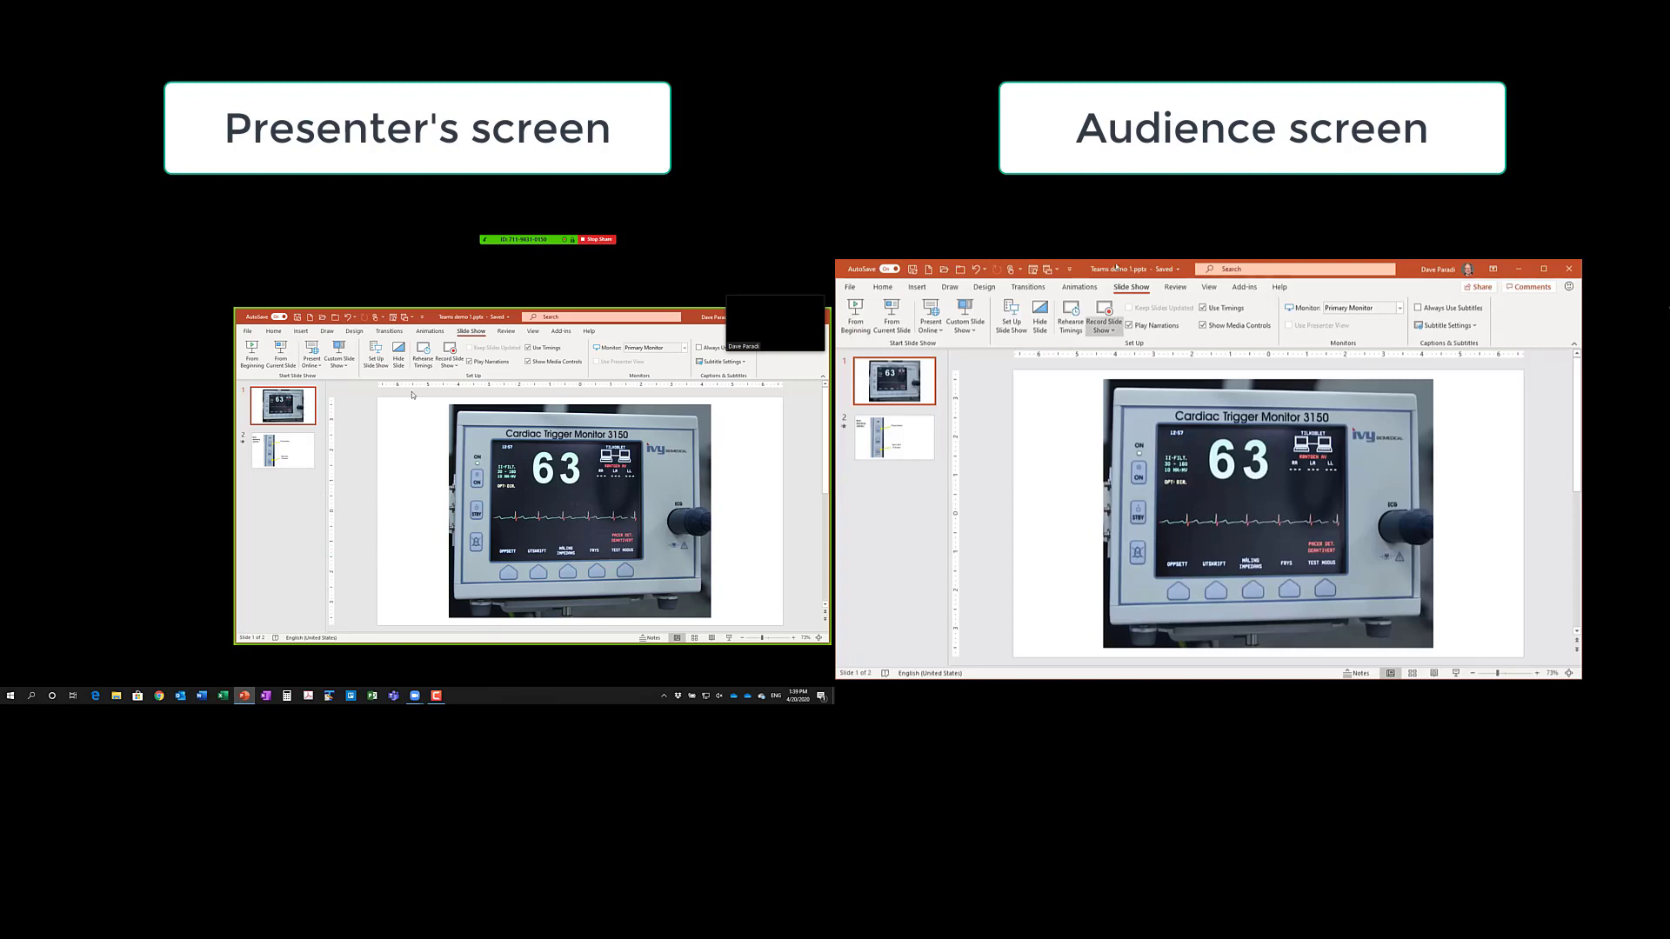
mouse_move(497, 239)
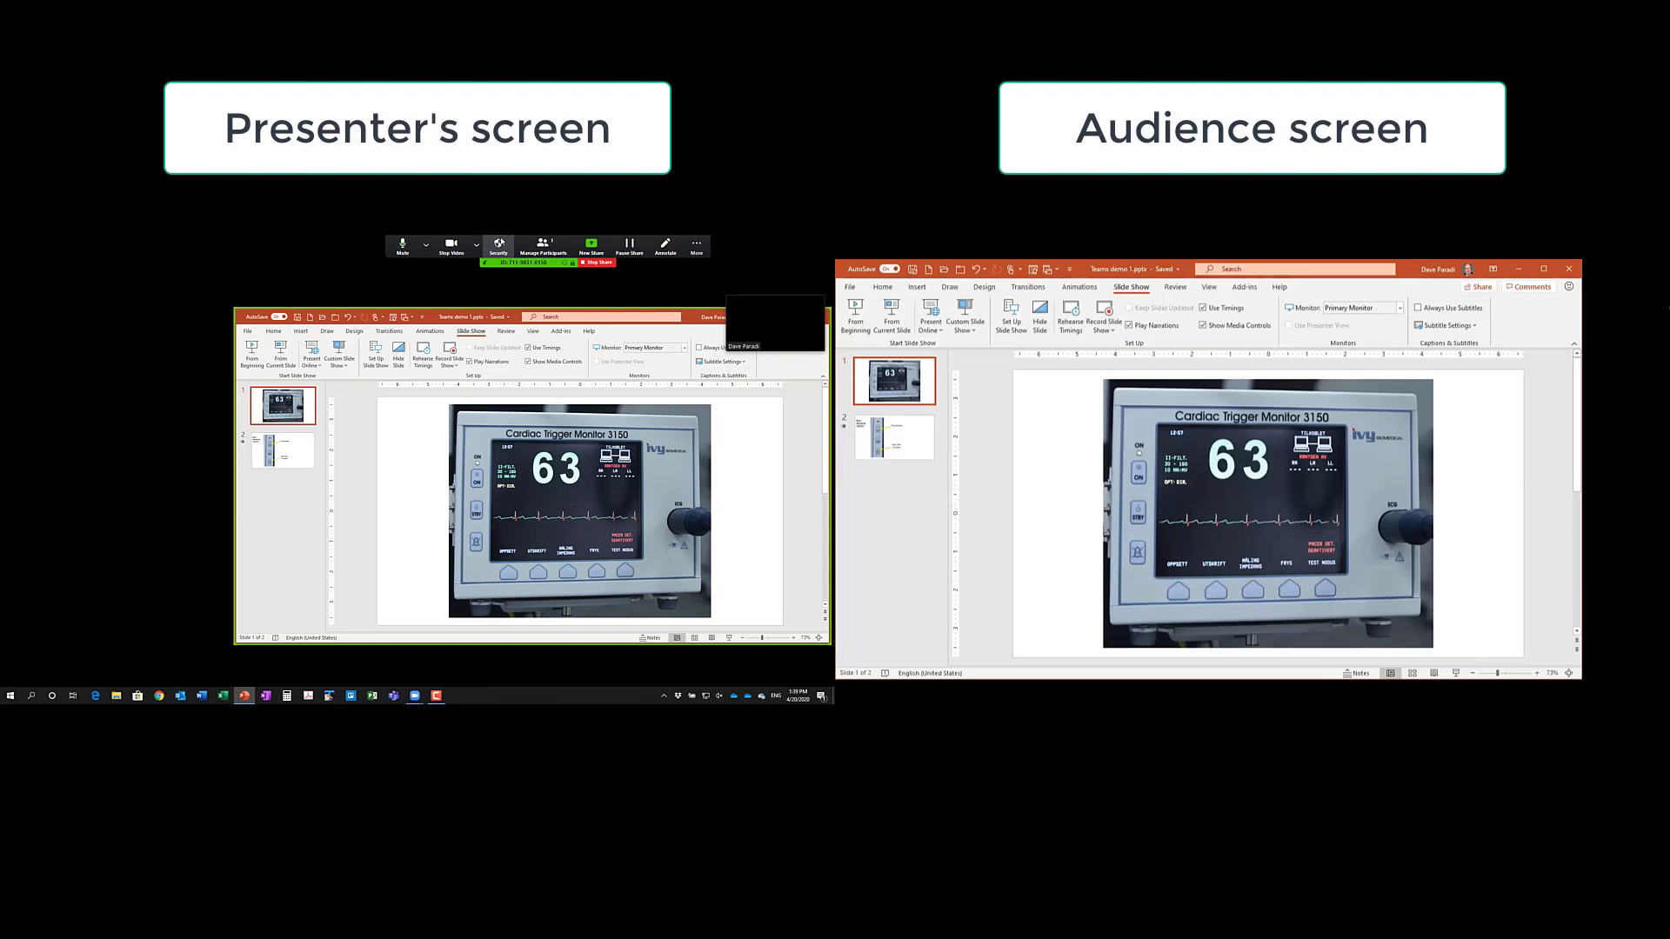